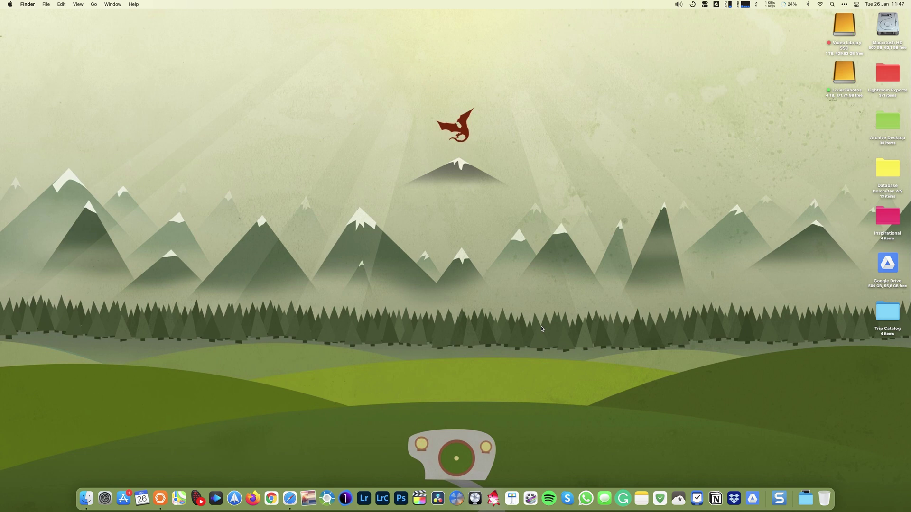
Launch Lightroom Classic and choose Create a New Catalog in the Select Catalog dialog
{"action": "left_click", "coordinate": [384, 498]}
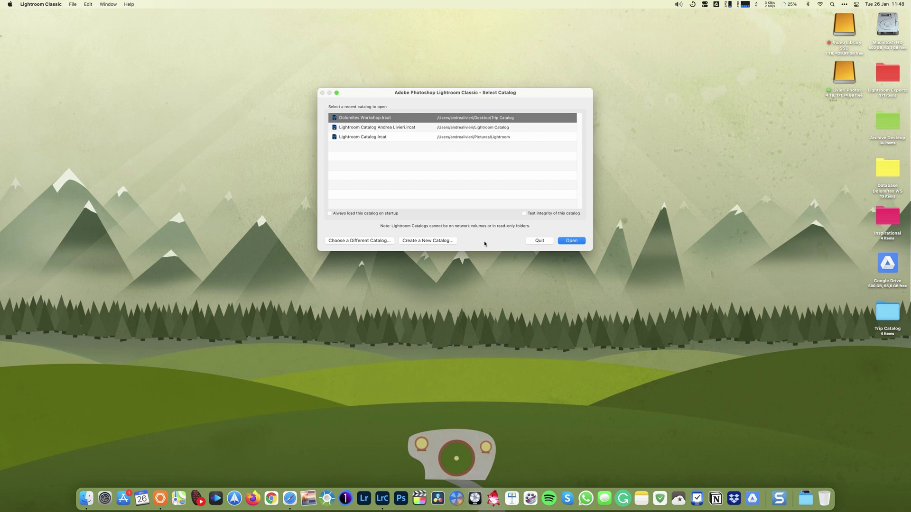
{"action": "left_click", "coordinate": [451, 242]}
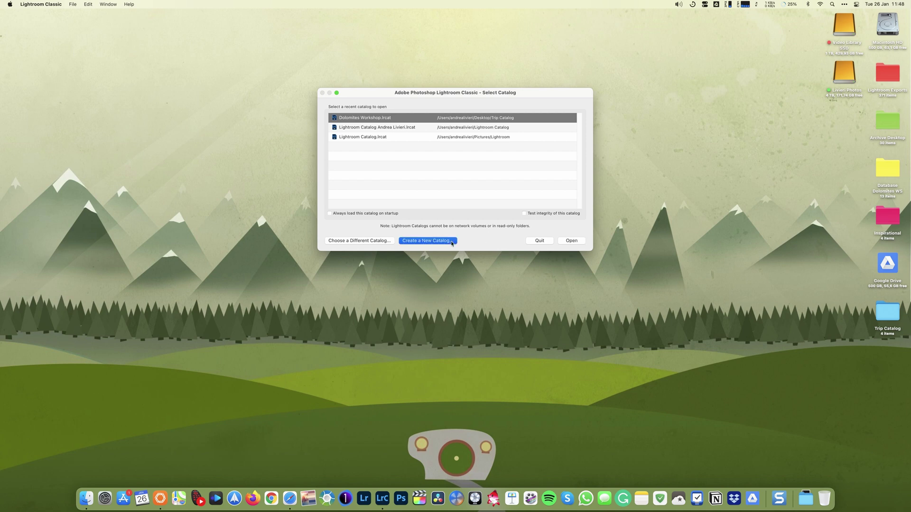
Name the new catalog after the photographer's Lightroom catalog and create it on the Desktop
{"action": "left_click", "coordinate": [477, 127]}
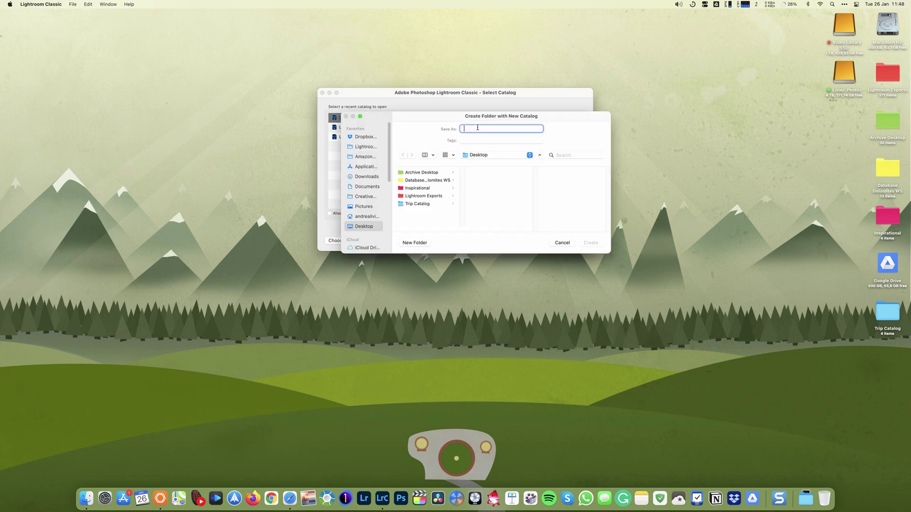
{"action": "type", "text": "Lightroom Catalog - Andrea Livieri"}
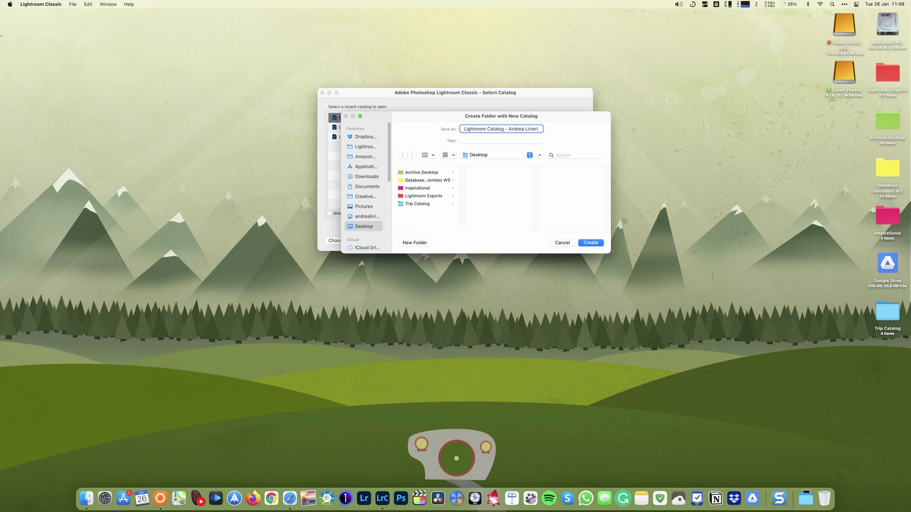
{"action": "left_click", "coordinate": [369, 207]}
{"action": "left_click", "coordinate": [367, 187]}
{"action": "left_click", "coordinate": [371, 178]}
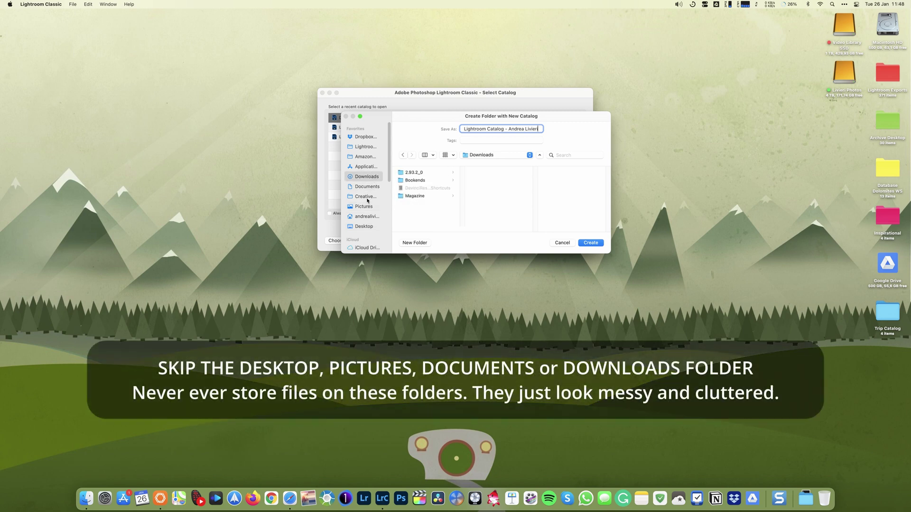
{"action": "left_click", "coordinate": [369, 227]}
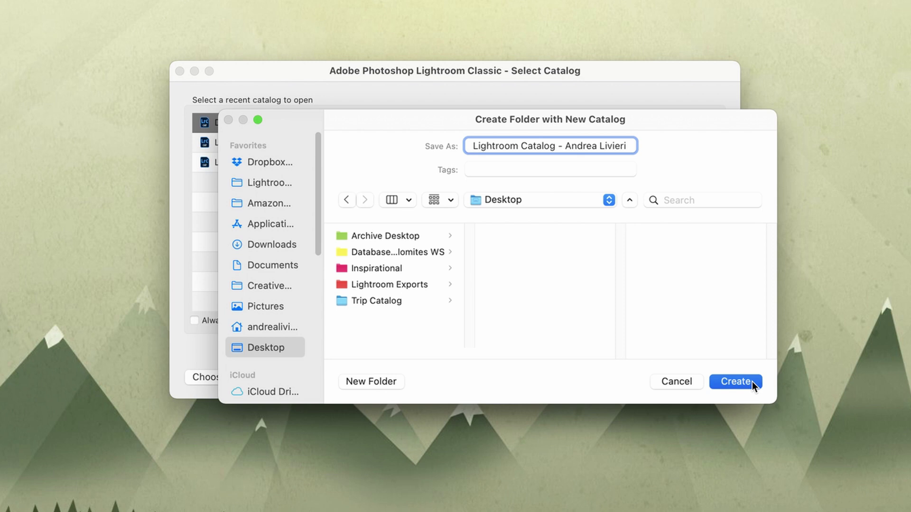
{"action": "left_click", "coordinate": [753, 384]}
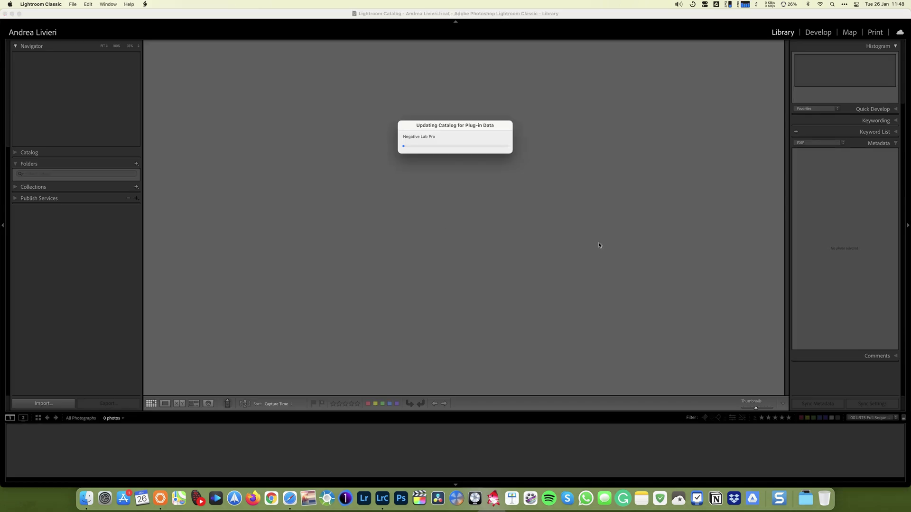
Make the Lightroom window fill the whole screen
{"action": "left_click", "coordinate": [20, 13]}
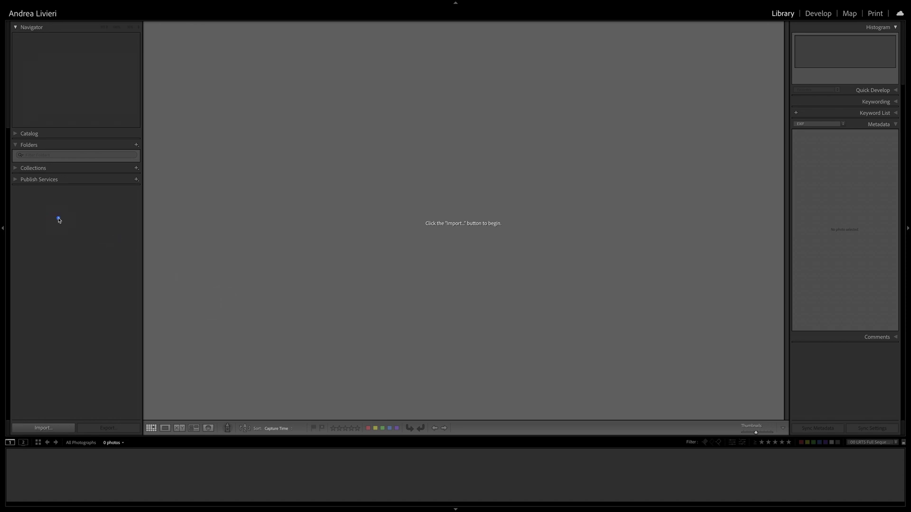
Bring up the Import window in Copy mode, targeting the Photo Archive folder
{"action": "mouse_move", "coordinate": [35, 220]}
{"action": "left_mouse_down"}
{"action": "mouse_move", "coordinate": [97, 213]}
{"action": "mouse_move", "coordinate": [98, 226]}
{"action": "left_mouse_up"}
{"action": "left_click_drag", "start_coordinate": [226, 250], "coordinate": [666, 269]}
{"action": "mouse_move", "coordinate": [686, 268]}
{"action": "left_mouse_down"}
{"action": "mouse_move", "coordinate": [701, 271]}
{"action": "mouse_move", "coordinate": [691, 274]}
{"action": "left_mouse_up"}
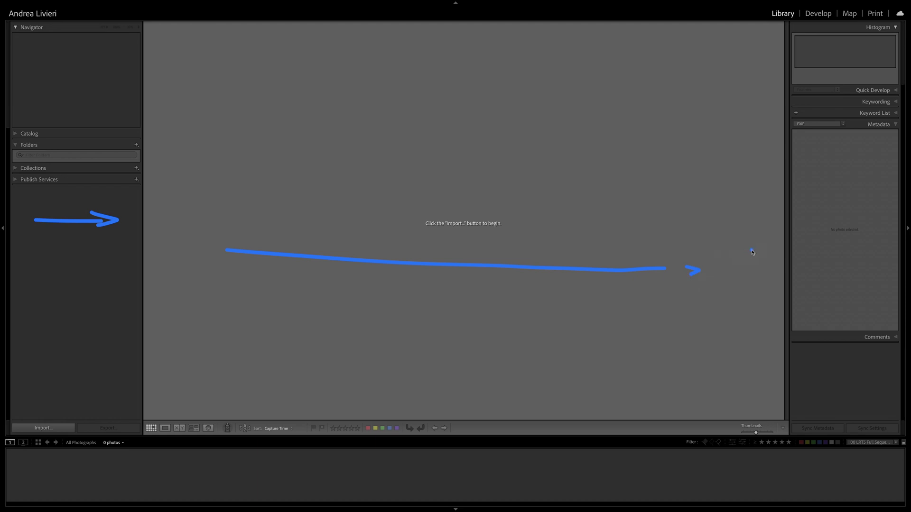
{"action": "mouse_move", "coordinate": [805, 254]}
{"action": "left_mouse_down"}
{"action": "mouse_move", "coordinate": [892, 253]}
{"action": "mouse_move", "coordinate": [883, 259]}
{"action": "left_mouse_up"}
{"action": "left_click_drag", "start_coordinate": [759, 71], "coordinate": [737, 409]}
{"action": "left_click_drag", "start_coordinate": [733, 377], "coordinate": [761, 384]}
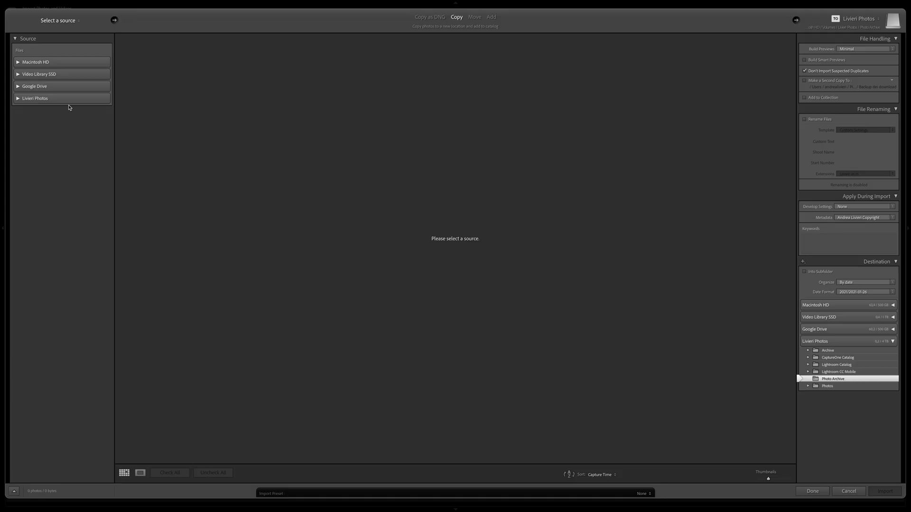
{"action": "left_click", "coordinate": [68, 22]}
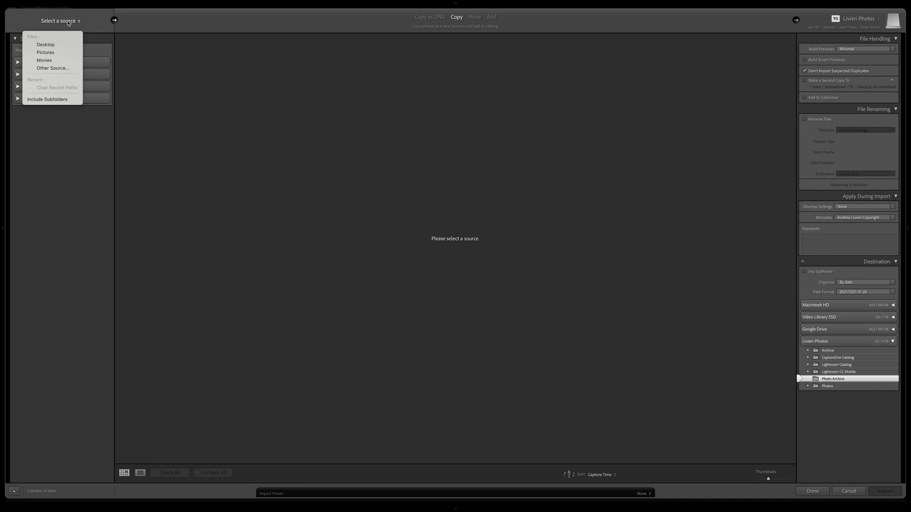
{"action": "left_click", "coordinate": [67, 22]}
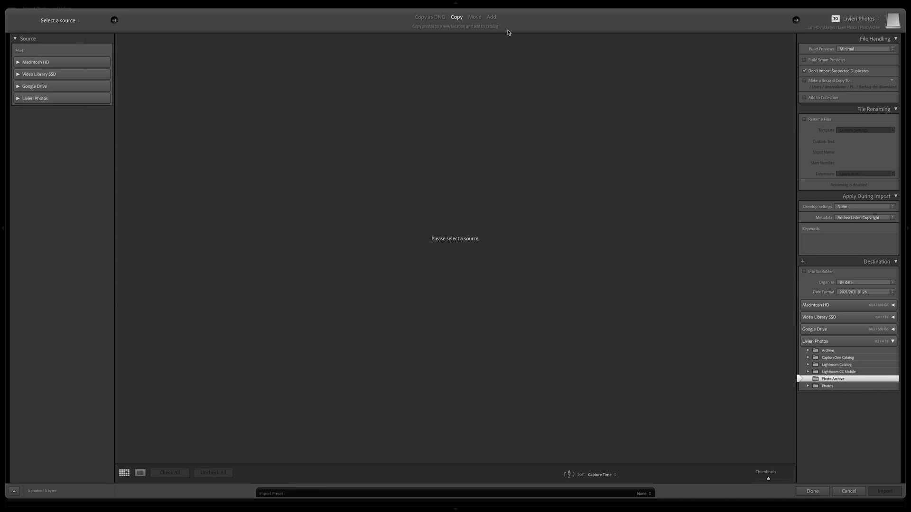
{"action": "left_click", "coordinate": [863, 24]}
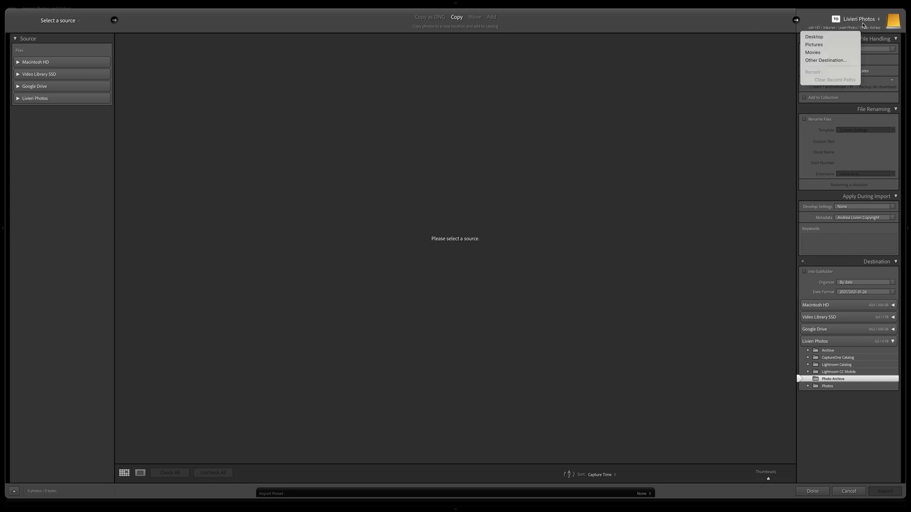
{"action": "left_click", "coordinate": [862, 24]}
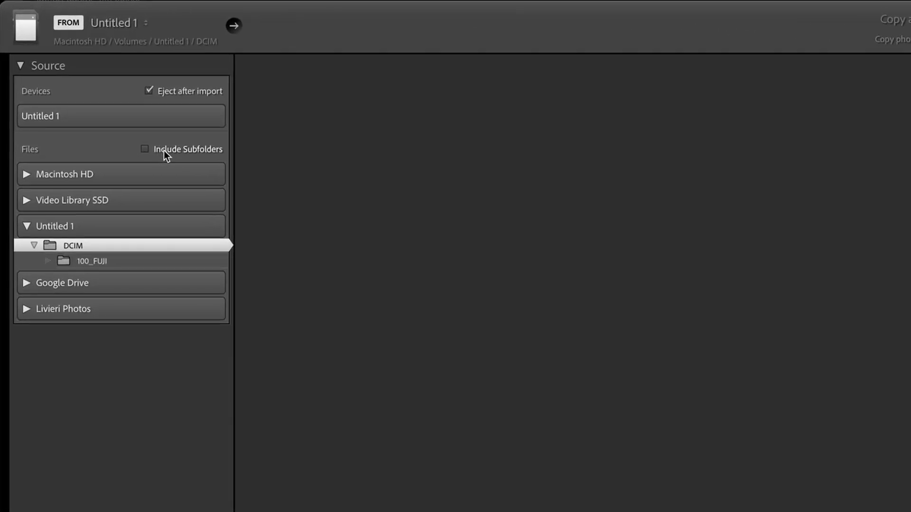
Include the card's subfolders to list its 16 photos, then uncheck them all
{"action": "left_click", "coordinate": [196, 153]}
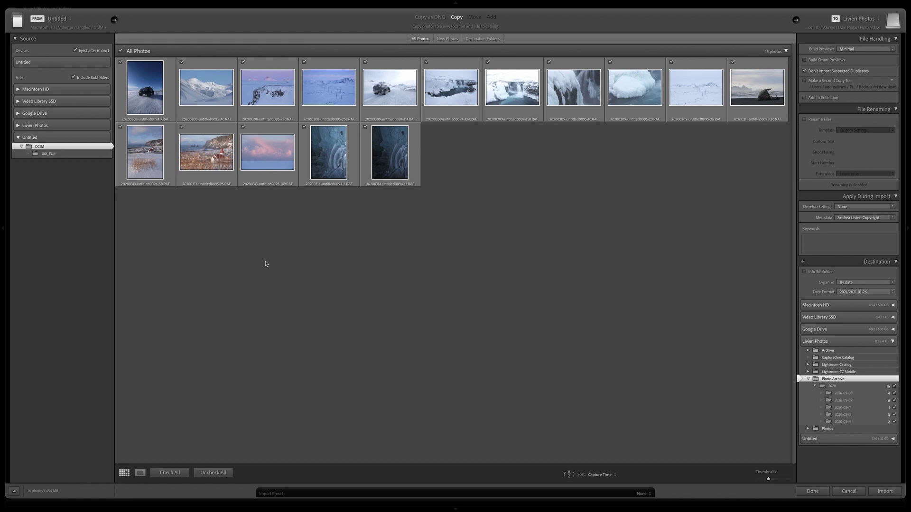
{"action": "left_click", "coordinate": [213, 472]}
{"action": "left_click", "coordinate": [143, 101]}
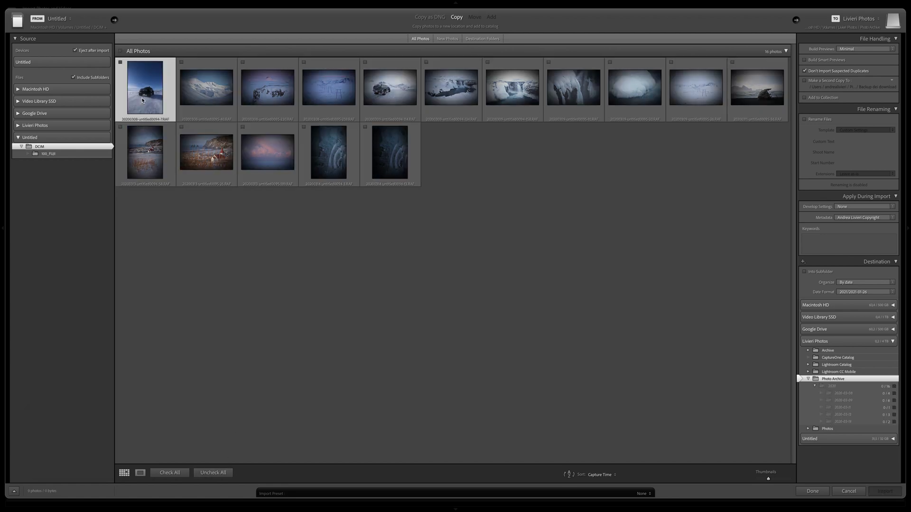
{"action": "left_click", "coordinate": [514, 99], "text": "shift"}
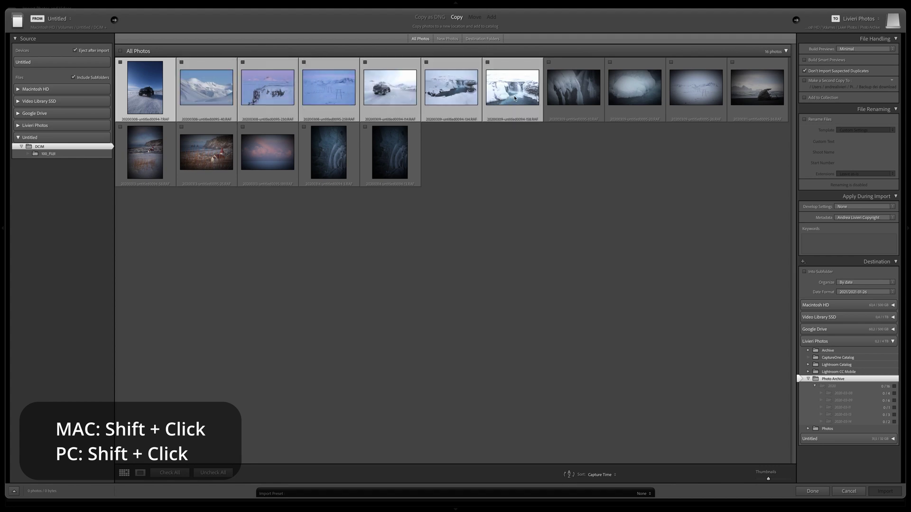
{"action": "left_click", "coordinate": [488, 63]}
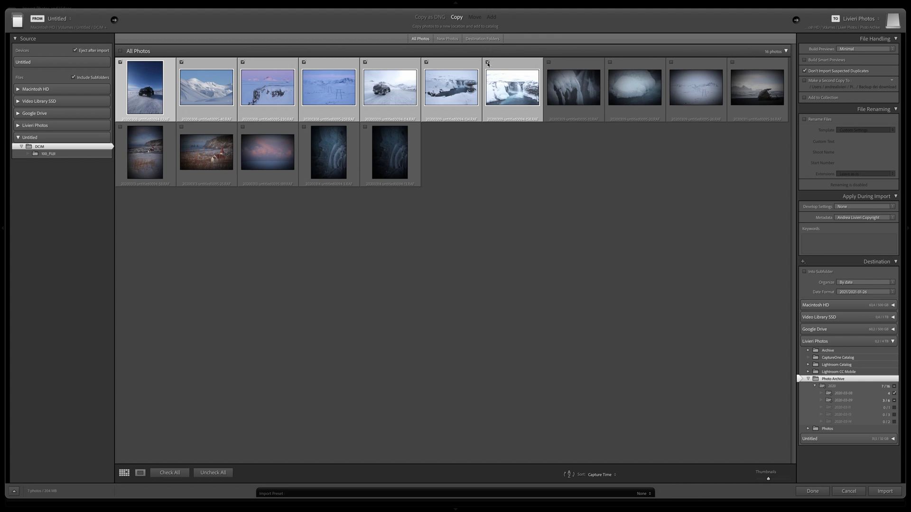
{"action": "left_click", "coordinate": [214, 472]}
{"action": "left_click", "coordinate": [273, 316]}
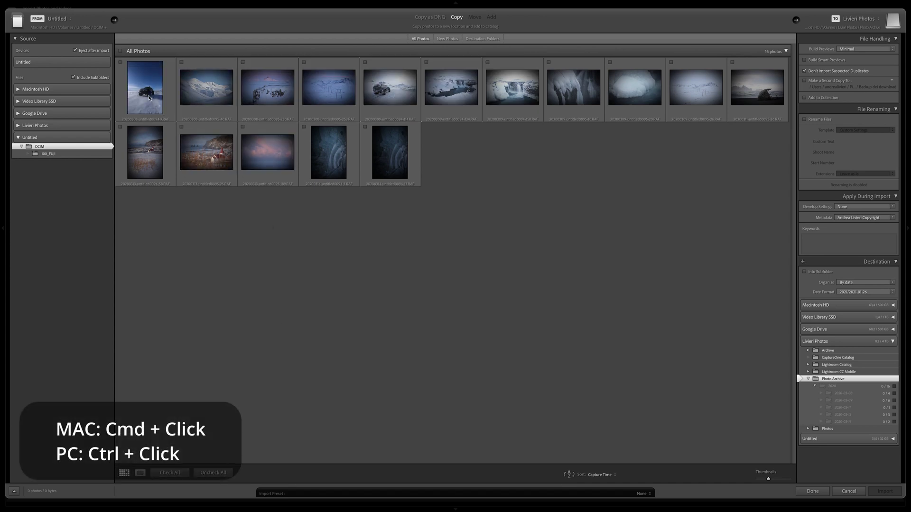
{"action": "left_click", "coordinate": [154, 102]}
{"action": "left_click", "coordinate": [281, 93], "text": "super"}
{"action": "left_click", "coordinate": [338, 137], "text": "super"}
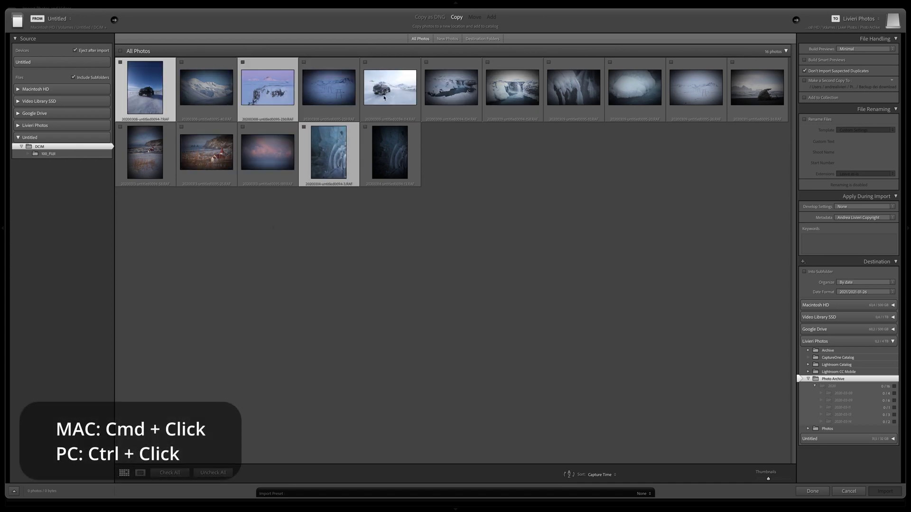
{"action": "left_click", "coordinate": [390, 93], "text": "super"}
{"action": "left_click", "coordinate": [451, 92], "text": "super"}
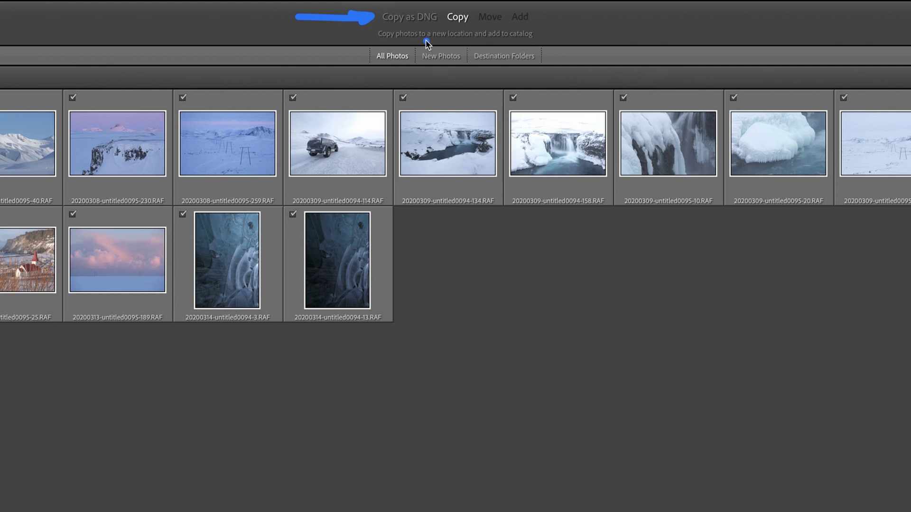
{"action": "left_click_drag", "start_coordinate": [385, 30], "coordinate": [469, 31]}
{"action": "left_click", "coordinate": [553, 26]}
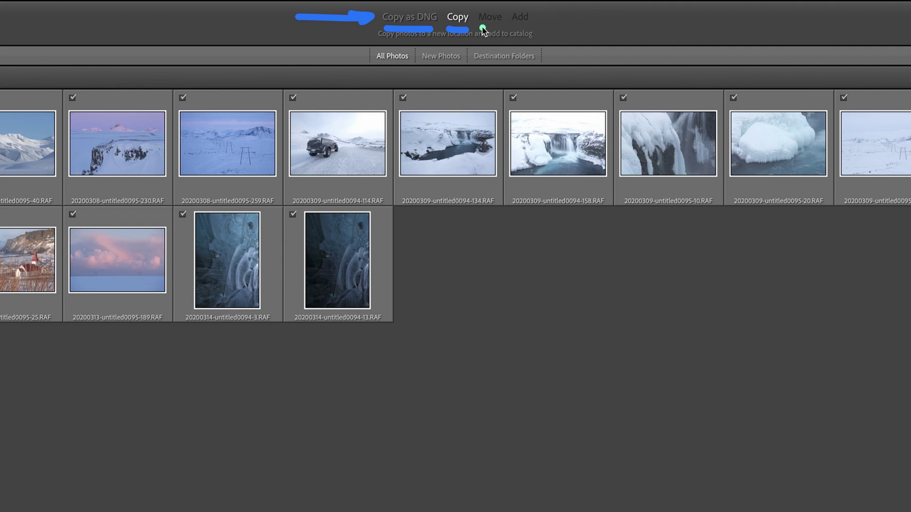
{"action": "mouse_move", "coordinate": [483, 28]}
{"action": "left_mouse_down"}
{"action": "mouse_move", "coordinate": [549, 26]}
{"action": "mouse_move", "coordinate": [535, 12]}
{"action": "mouse_move", "coordinate": [492, 8]}
{"action": "mouse_move", "coordinate": [478, 10]}
{"action": "mouse_move", "coordinate": [489, 32]}
{"action": "left_mouse_up"}
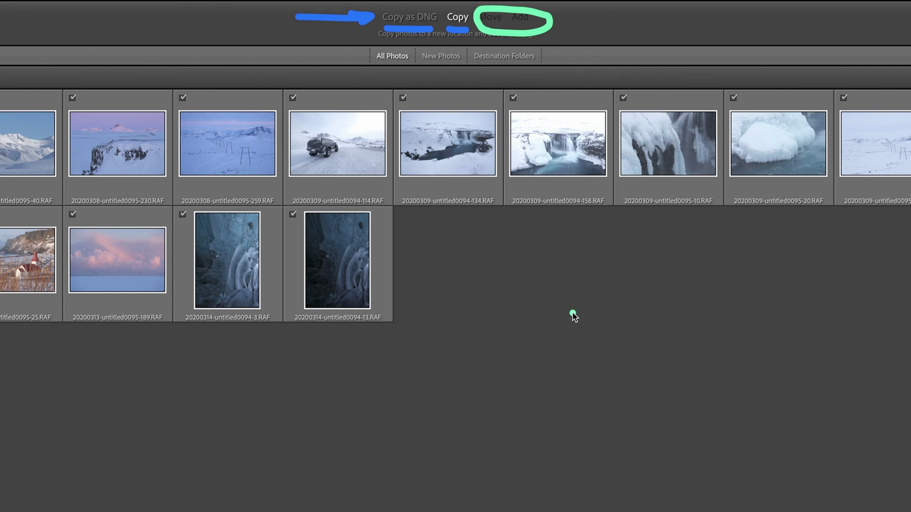
{"action": "key", "text": "Escape"}
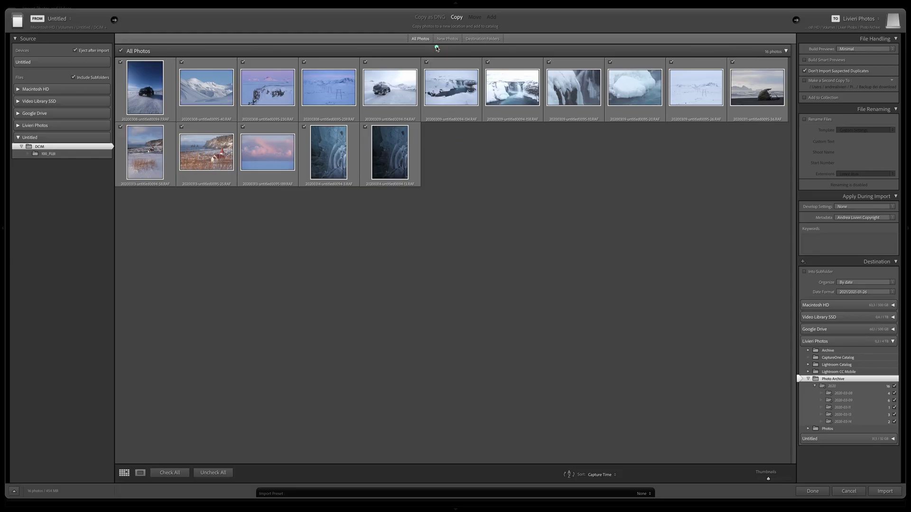
{"action": "left_click_drag", "start_coordinate": [407, 47], "coordinate": [461, 50]}
{"action": "left_click", "coordinate": [857, 21]}
Set the import destination to the Photo Archive folder on the external photo drive
{"action": "left_click", "coordinate": [857, 23]}
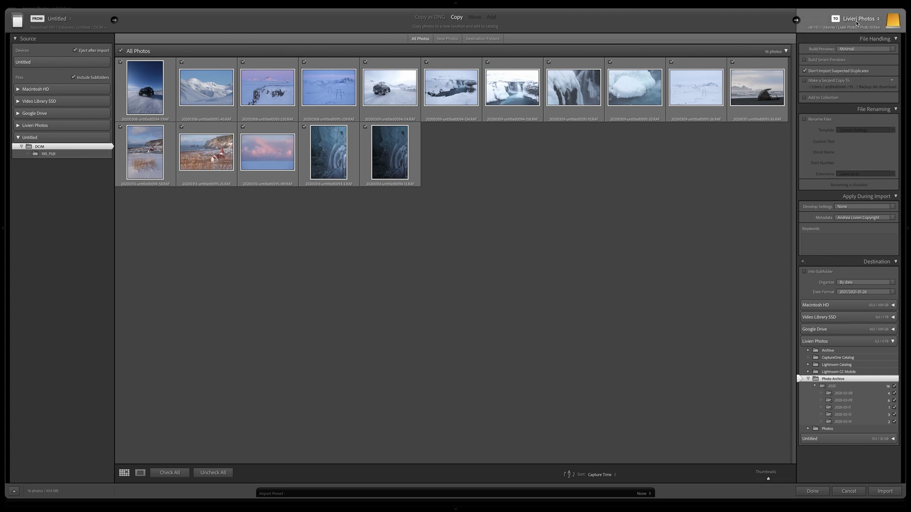
{"action": "left_click", "coordinate": [857, 22]}
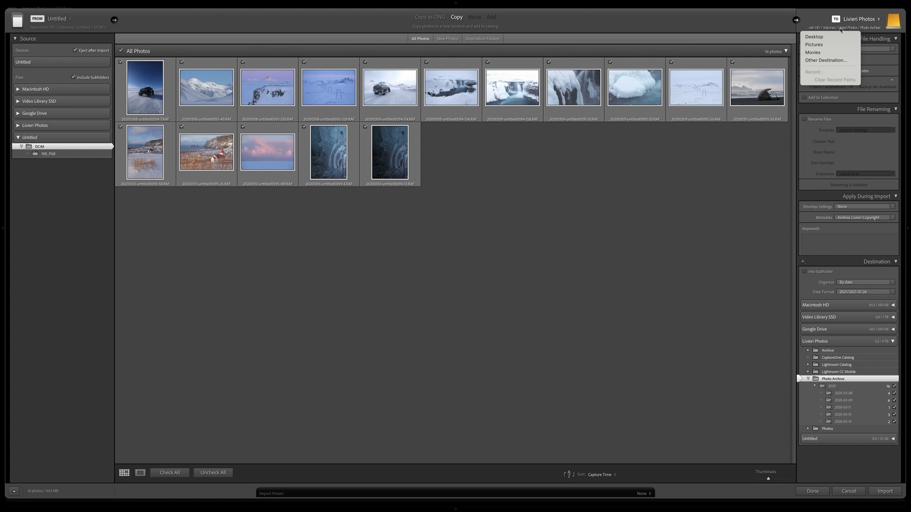
{"action": "left_click", "coordinate": [837, 61]}
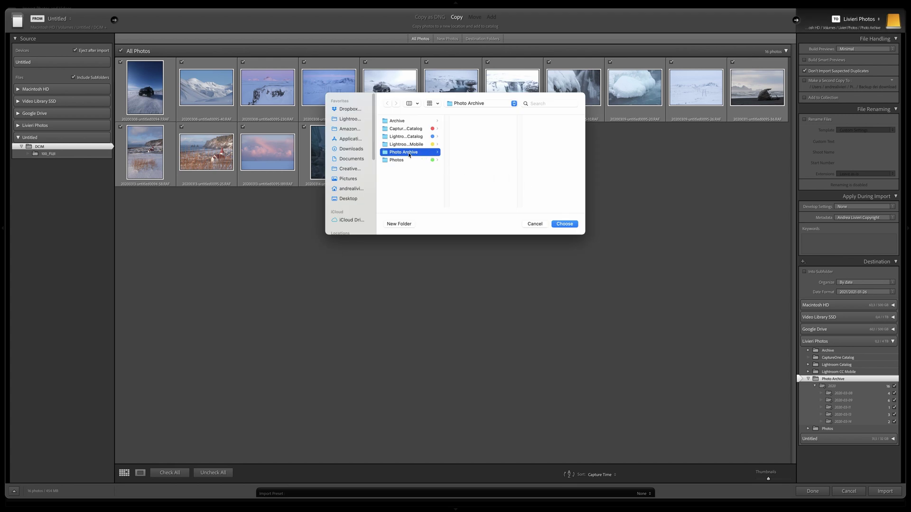
{"action": "left_click", "coordinate": [569, 226]}
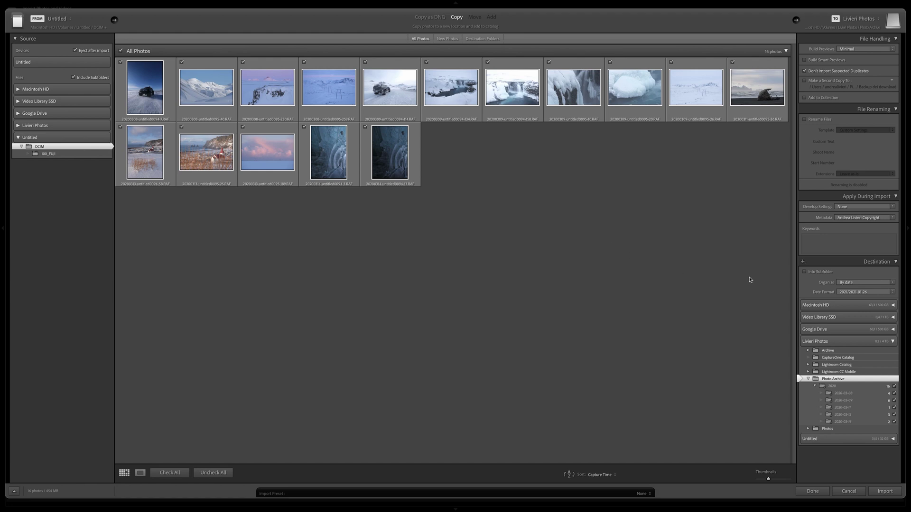
Organize imports By date using the 2021/2021-01-26 folder format
{"action": "left_click", "coordinate": [876, 283]}
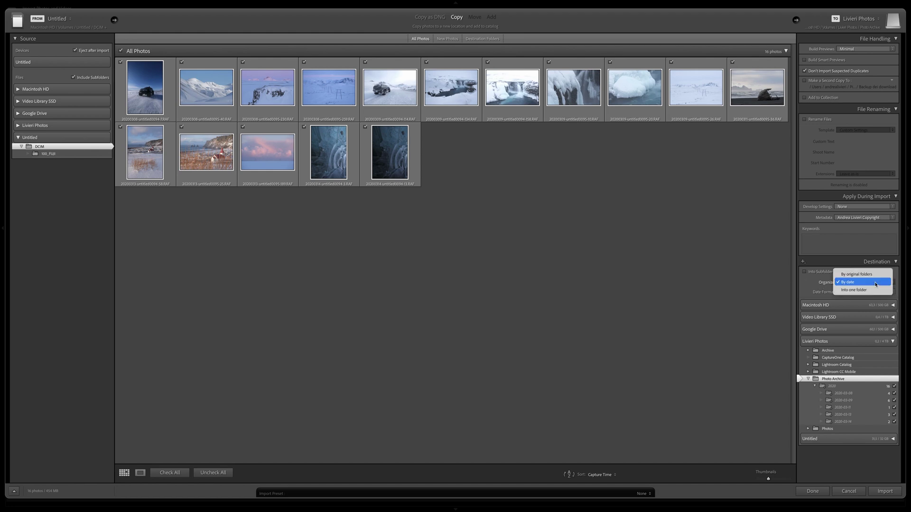
{"action": "left_click", "coordinate": [875, 283]}
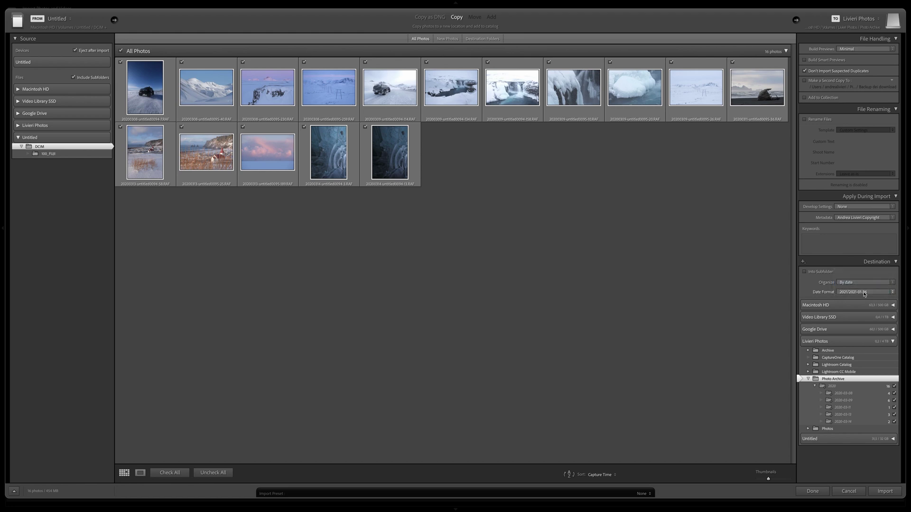
{"action": "left_click", "coordinate": [872, 293]}
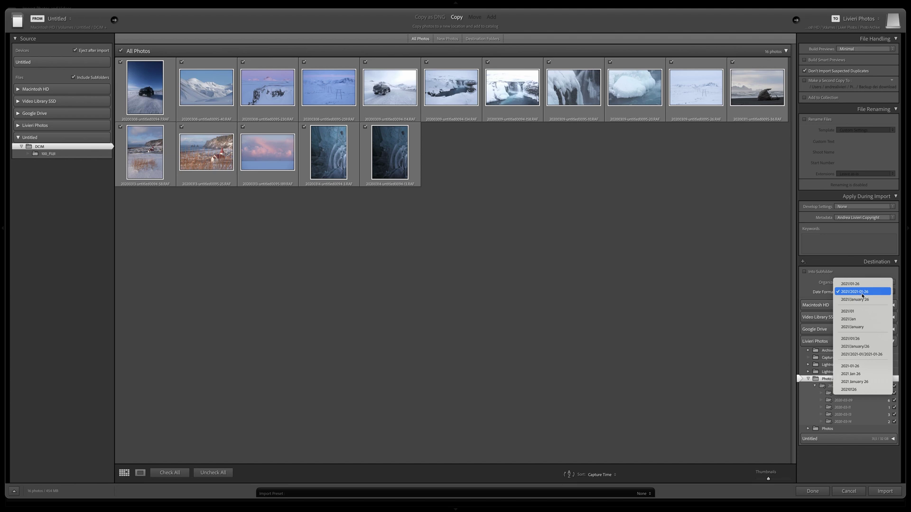
{"action": "left_click", "coordinate": [824, 292]}
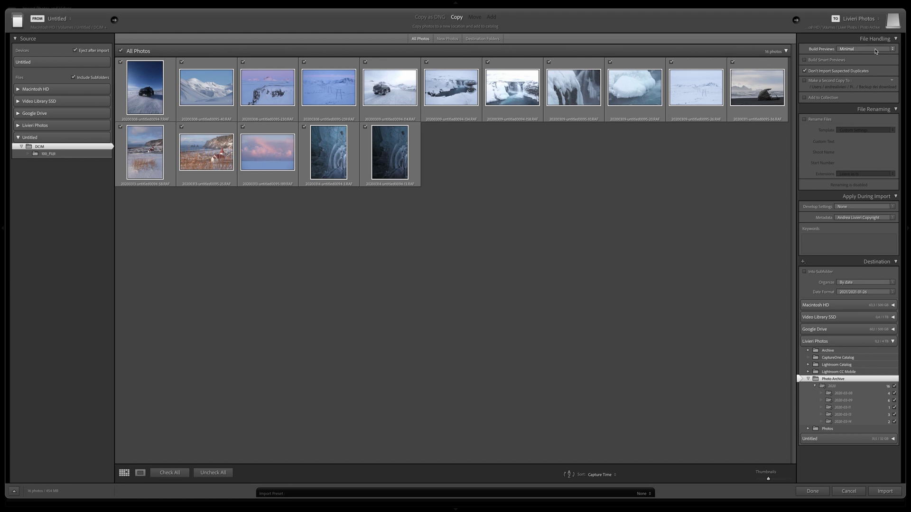
Review the Build Previews options in File Handling
{"action": "left_click", "coordinate": [877, 51]}
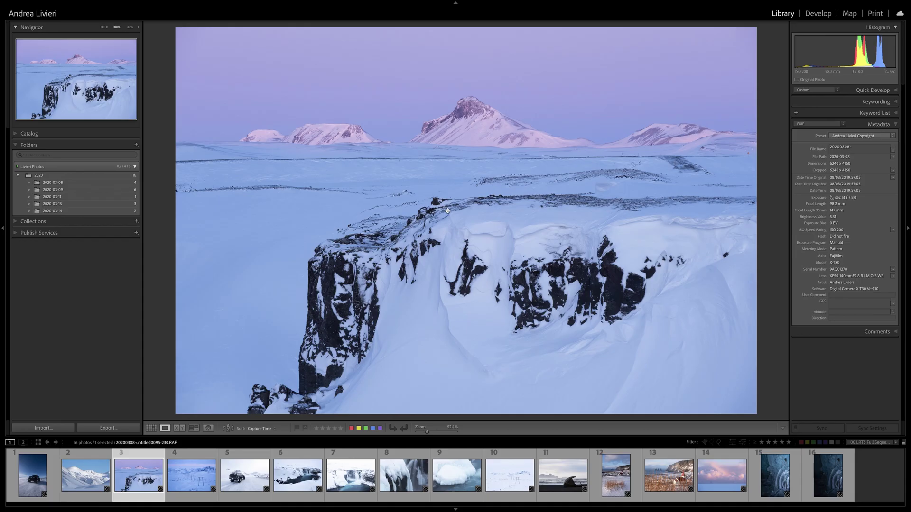
{"action": "left_click", "coordinate": [447, 211]}
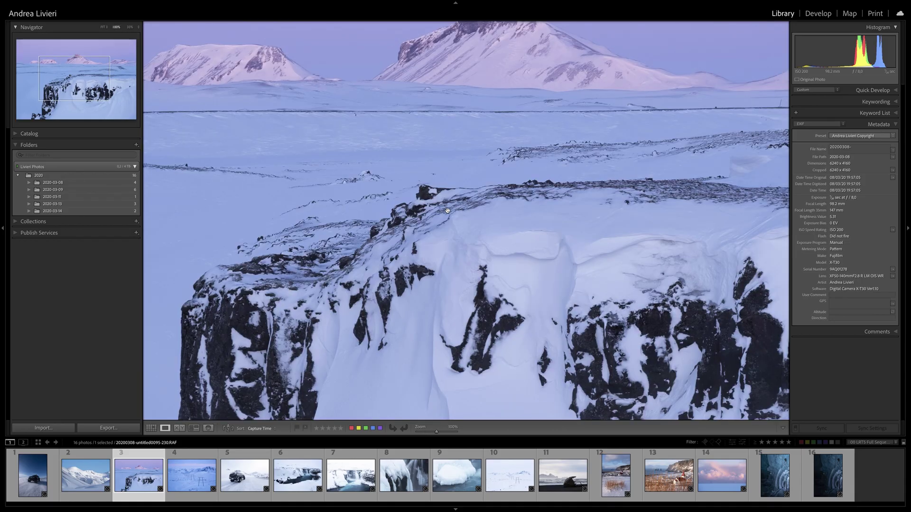
{"action": "left_click", "coordinate": [510, 475]}
{"action": "left_click", "coordinate": [508, 298]}
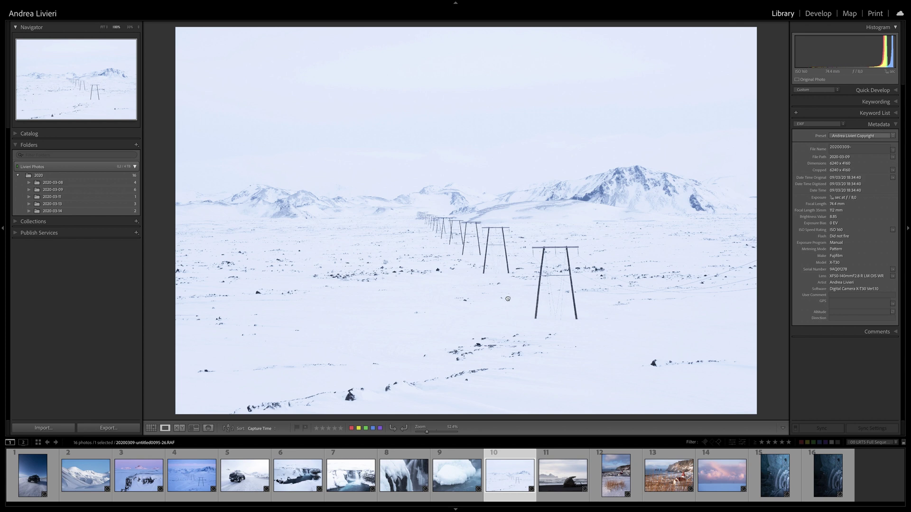
{"action": "left_click", "coordinate": [508, 299]}
{"action": "left_click", "coordinate": [542, 301]}
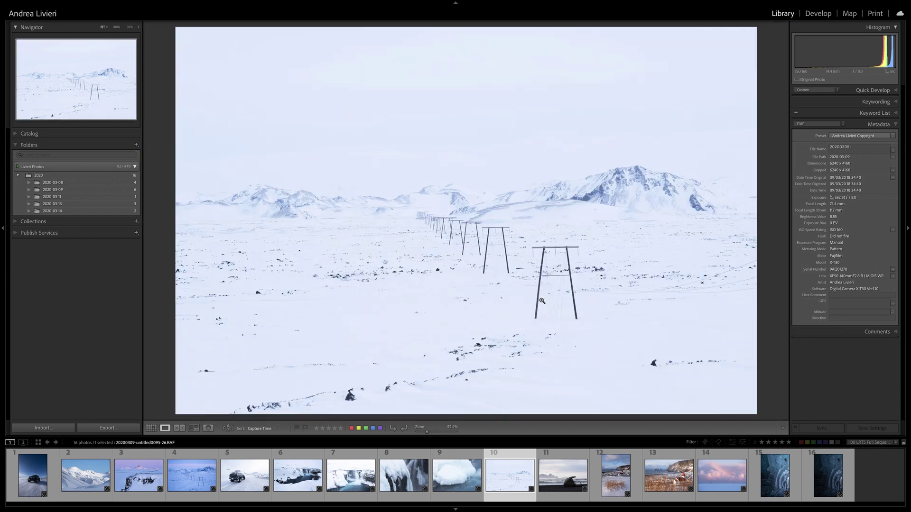
{"action": "left_click", "coordinate": [192, 474]}
{"action": "left_click", "coordinate": [504, 352]}
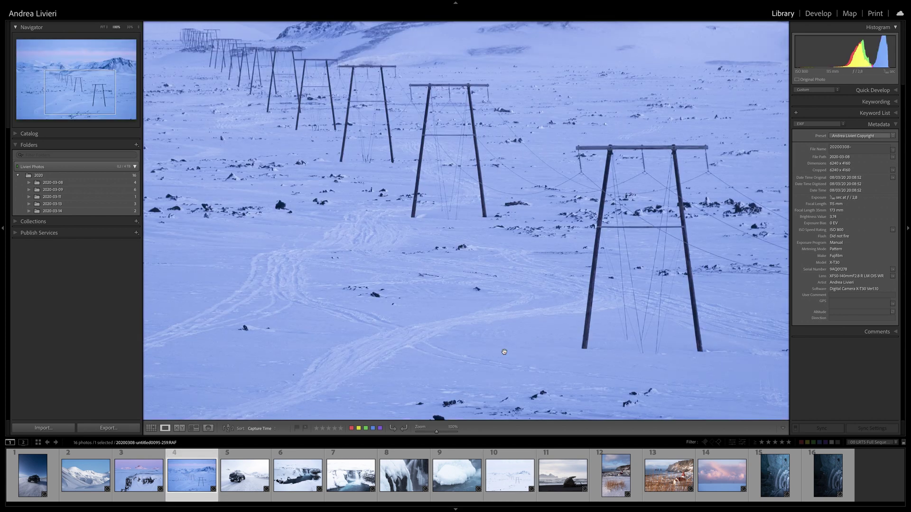
{"action": "left_click", "coordinate": [138, 27]}
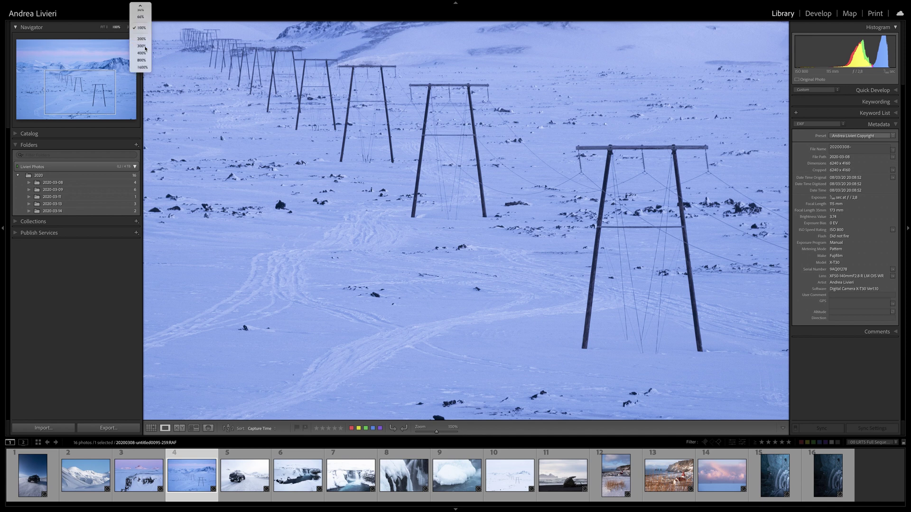
{"action": "left_click", "coordinate": [140, 47]}
{"action": "left_click", "coordinate": [506, 207]}
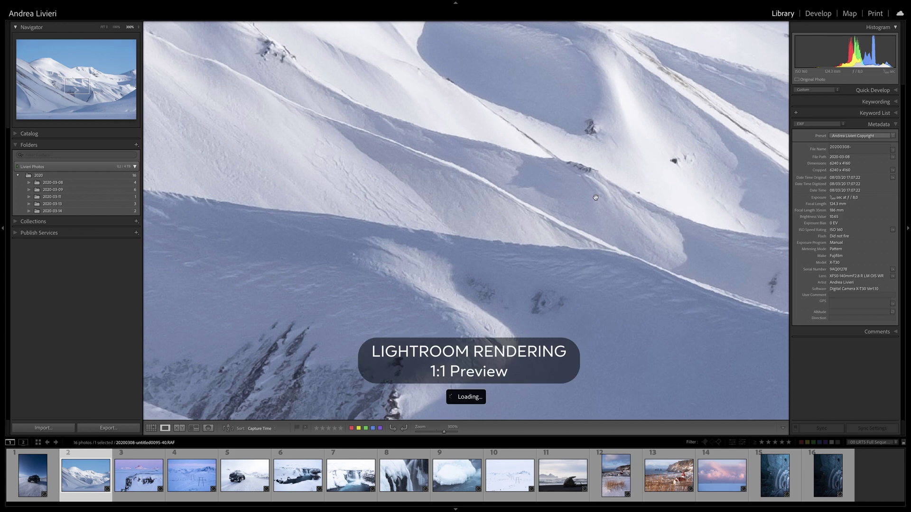
{"action": "left_click", "coordinate": [479, 269]}
Reopen the import window and uncheck Rename Files so the original filenames are kept
{"action": "key", "text": "super+shift+i"}
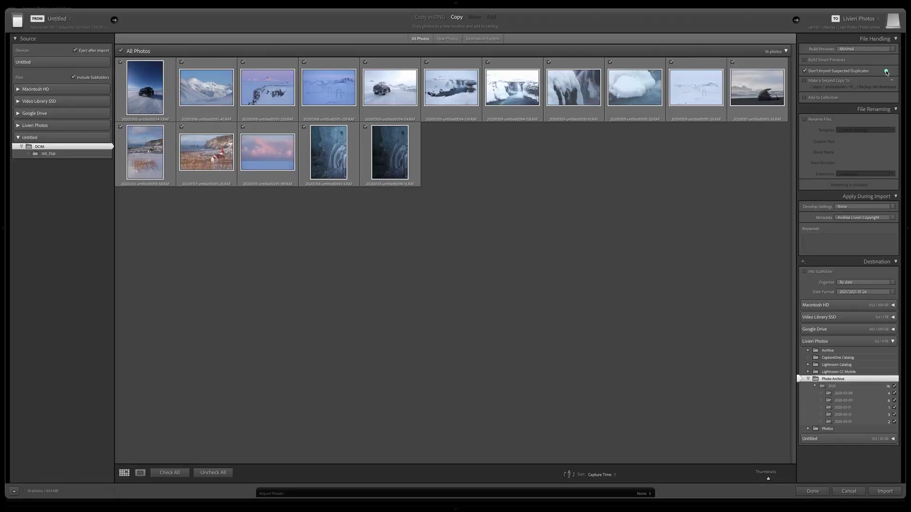
{"action": "mouse_move", "coordinate": [888, 72]}
{"action": "left_mouse_down"}
{"action": "mouse_move", "coordinate": [871, 74]}
{"action": "mouse_move", "coordinate": [878, 65]}
{"action": "mouse_move", "coordinate": [883, 77]}
{"action": "left_mouse_up"}
{"action": "left_click_drag", "start_coordinate": [803, 129], "coordinate": [826, 129]}
{"action": "left_click", "coordinate": [869, 130]}
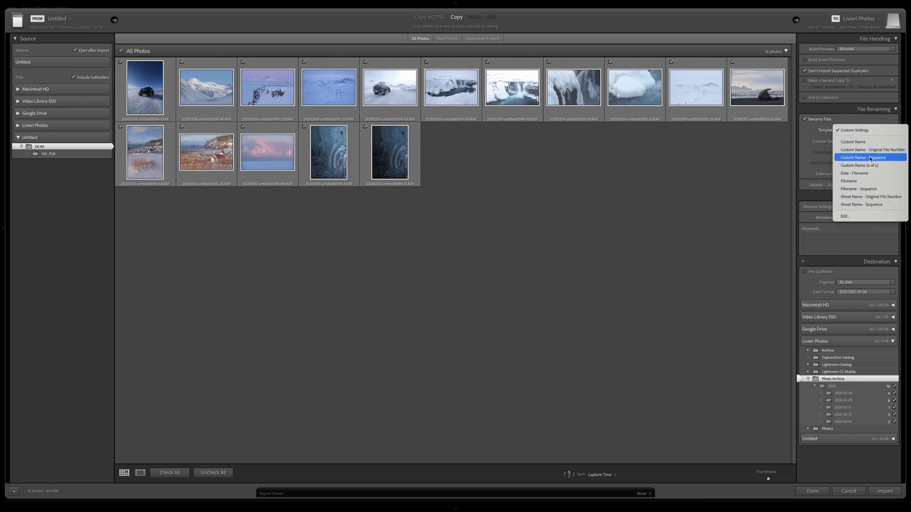
{"action": "left_click", "coordinate": [863, 217]}
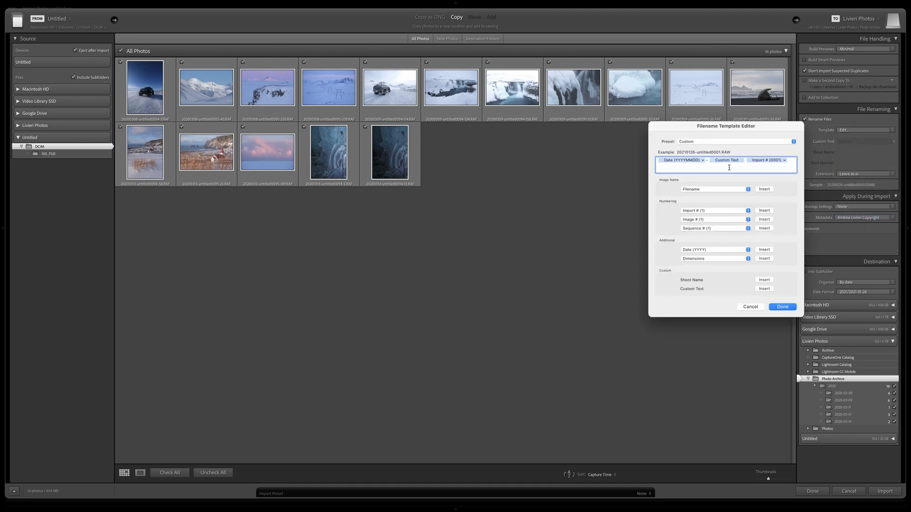
{"action": "left_click", "coordinate": [782, 307]}
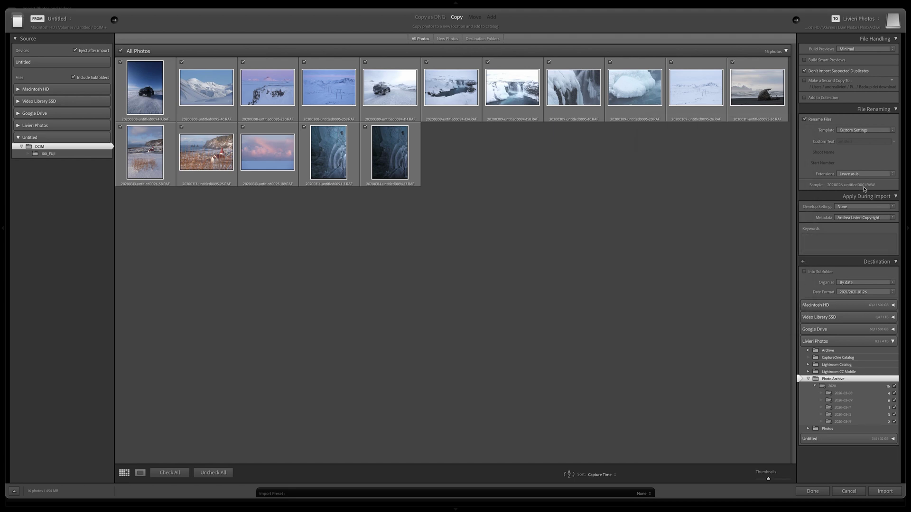
{"action": "left_click", "coordinate": [804, 120]}
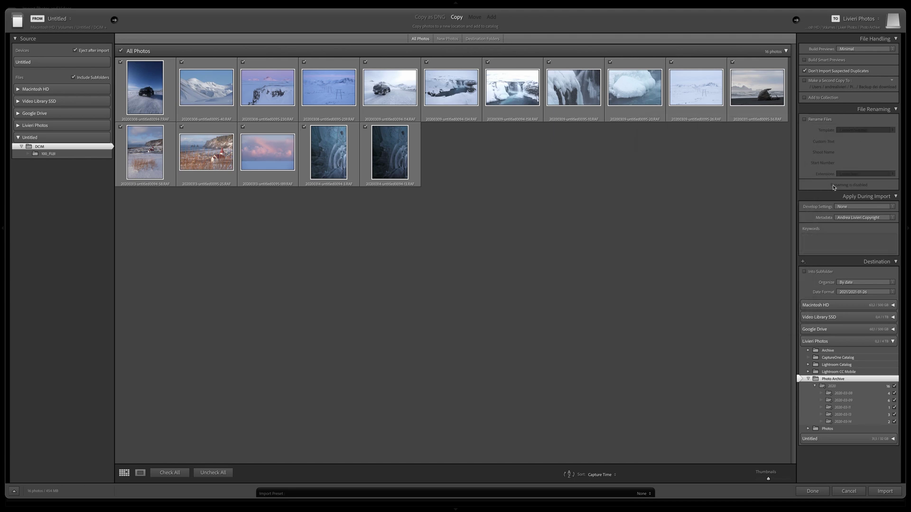
{"action": "left_click", "coordinate": [861, 207]}
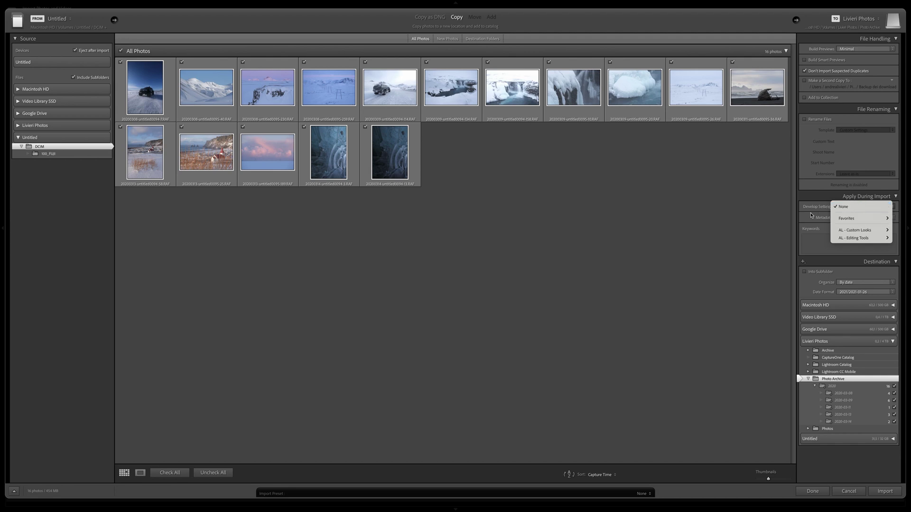
In a new metadata preset, set Copyright Status to Copyrighted and usage terms 'All Rights Reserved.'
{"action": "mouse_move", "coordinate": [855, 231]}
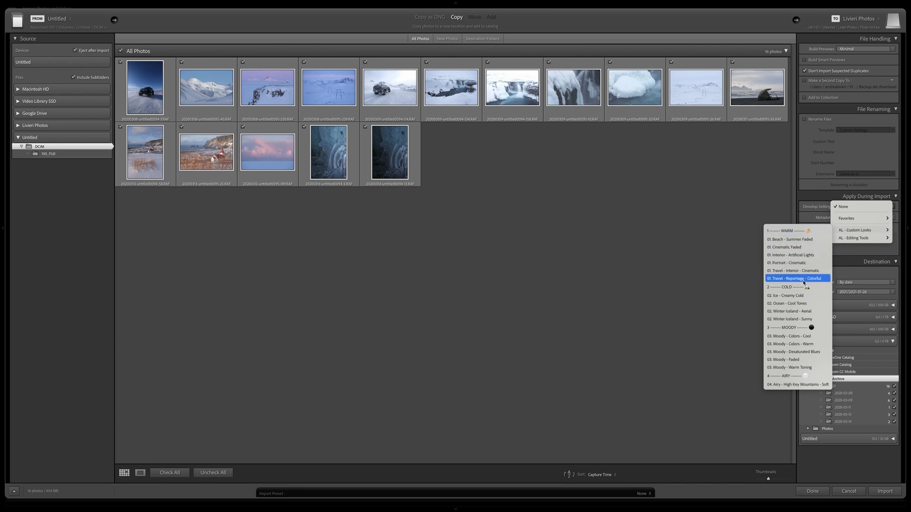
{"action": "left_click", "coordinate": [810, 216]}
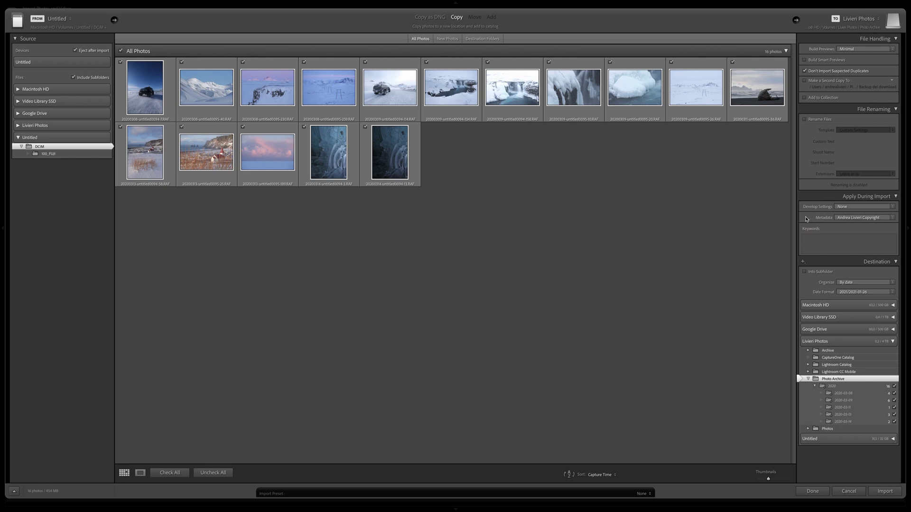
{"action": "left_click", "coordinate": [882, 218]}
{"action": "left_click", "coordinate": [854, 239]}
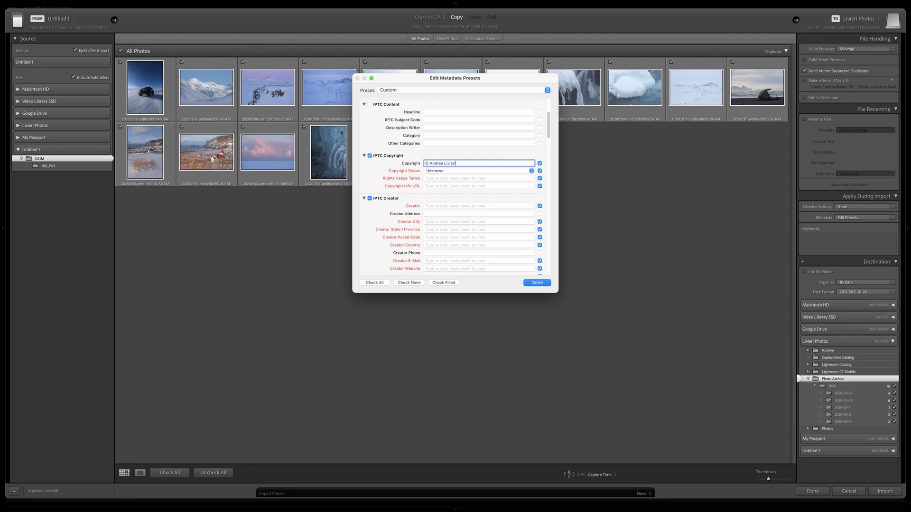
{"action": "left_click", "coordinate": [447, 171]}
{"action": "left_click", "coordinate": [448, 179]}
{"action": "left_click", "coordinate": [447, 178]}
{"action": "type", "text": "All Rights Reserved."}
Enter the copyright info URL and the creator's name, address, city and state
{"action": "key", "text": "Tab"}
{"action": "type", "text": "h"}
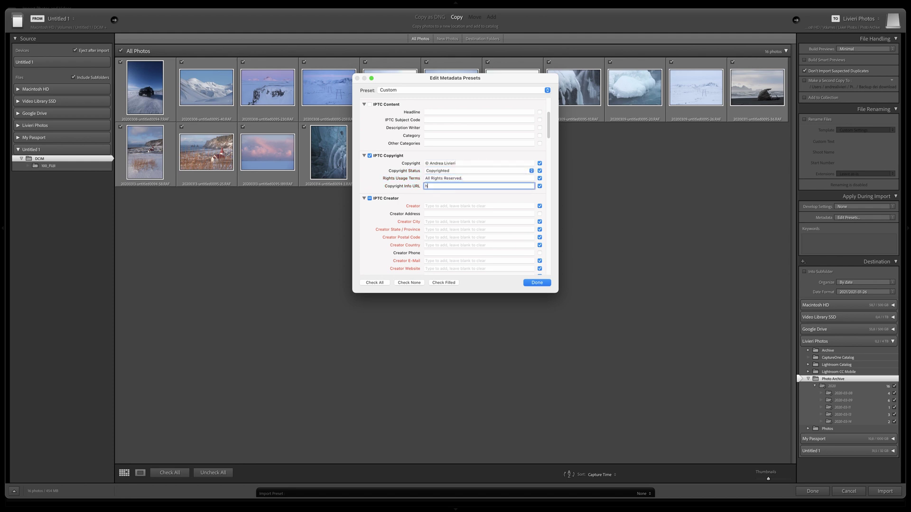
{"action": "type", "text": "ttps://www.andrealivieriphoto.com"}
{"action": "key", "text": "Tab"}
{"action": "type", "text": "Andrea Livieri"}
{"action": "key", "text": "Tab"}
{"action": "type", "text": "The Shire"}
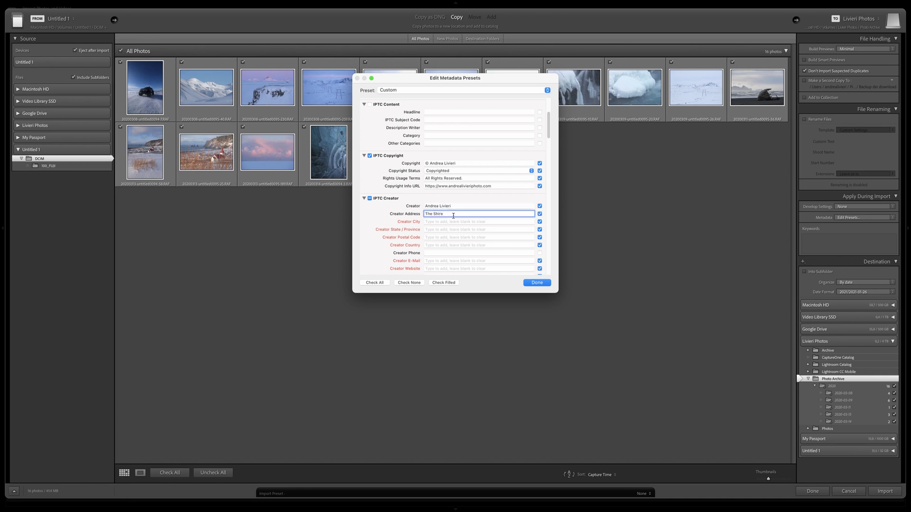
{"action": "key", "text": "Tab"}
{"action": "type", "text": "Hobbiville"}
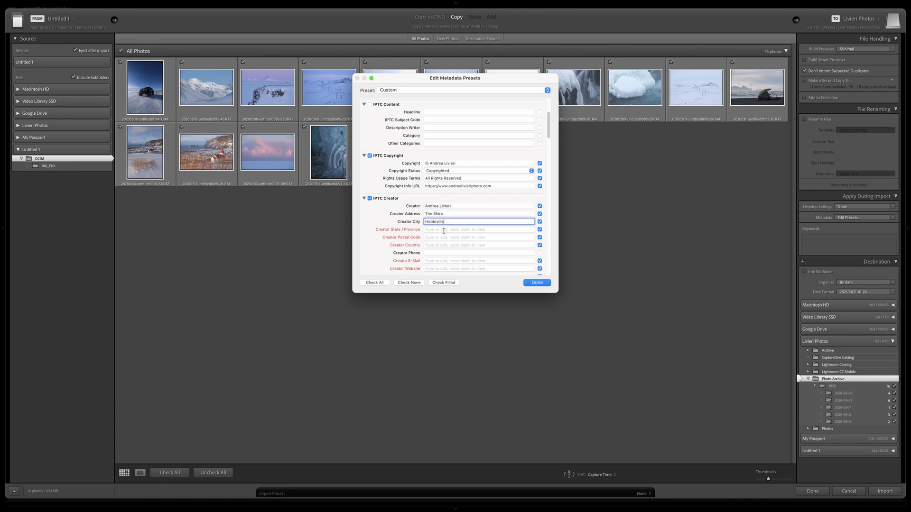
{"action": "key", "text": "Tab"}
{"action": "type", "text": "Arda"}
Add the creator's postal code, country, e-mail and website, then save the preset
{"action": "key", "text": "Tab"}
{"action": "type", "text": "87"}
{"action": "key", "text": "Tab"}
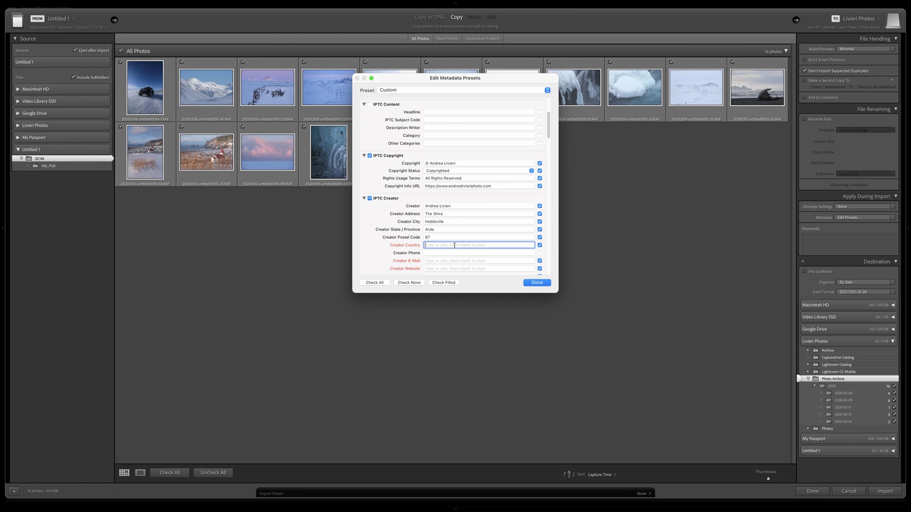
{"action": "type", "text": "The Middle-Earth"}
{"action": "key", "text": "Tab"}
{"action": "key", "text": "Tab"}
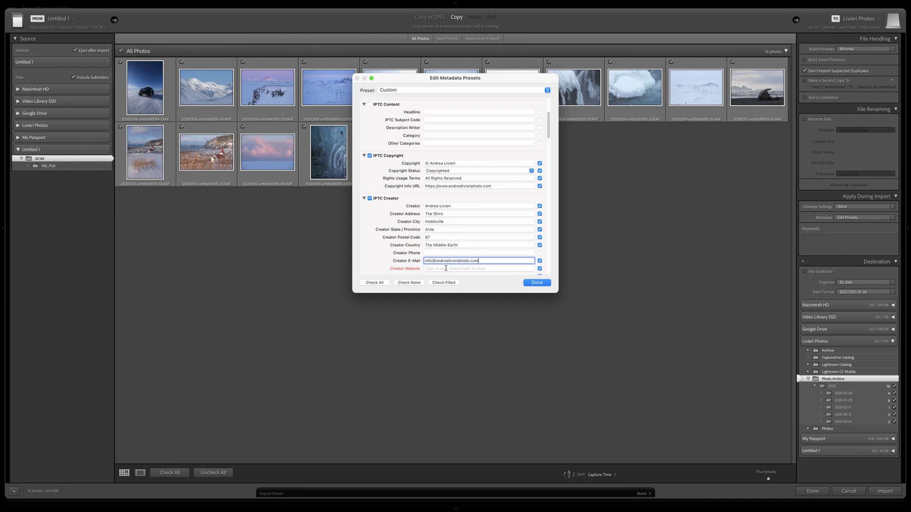
{"action": "key", "text": "Tab"}
{"action": "type", "text": "httts://www.andrealivieriphoto.com"}
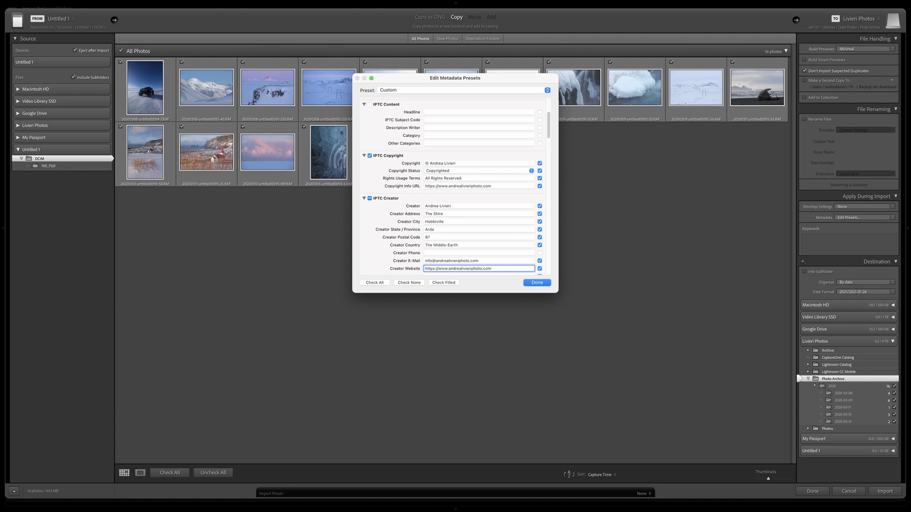
{"action": "key", "text": "Return"}
{"action": "left_click", "coordinate": [815, 241]}
Add the keywords iceland, scouting trip, winter and import the 16 card photos into Photo Archive
{"action": "type", "text": "iceland"}
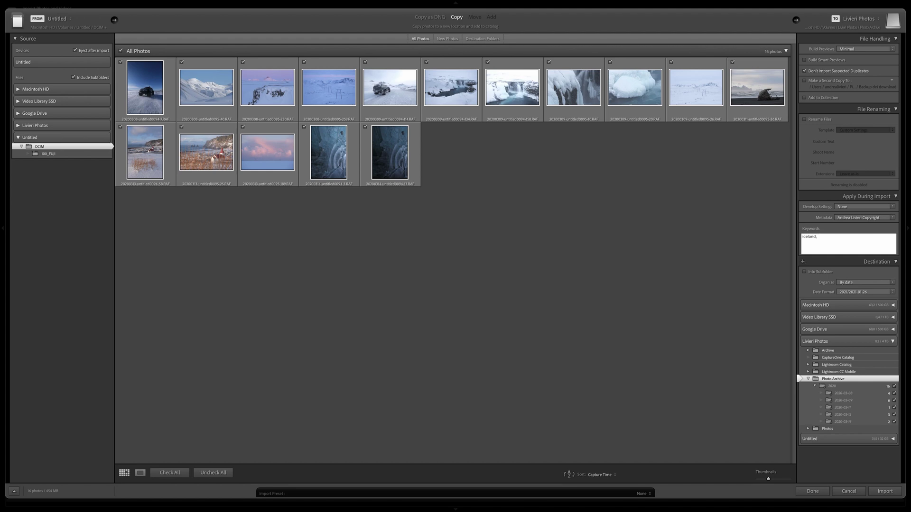
{"action": "type", "text": ", scouting trip, winter"}
{"action": "key", "text": "Return"}
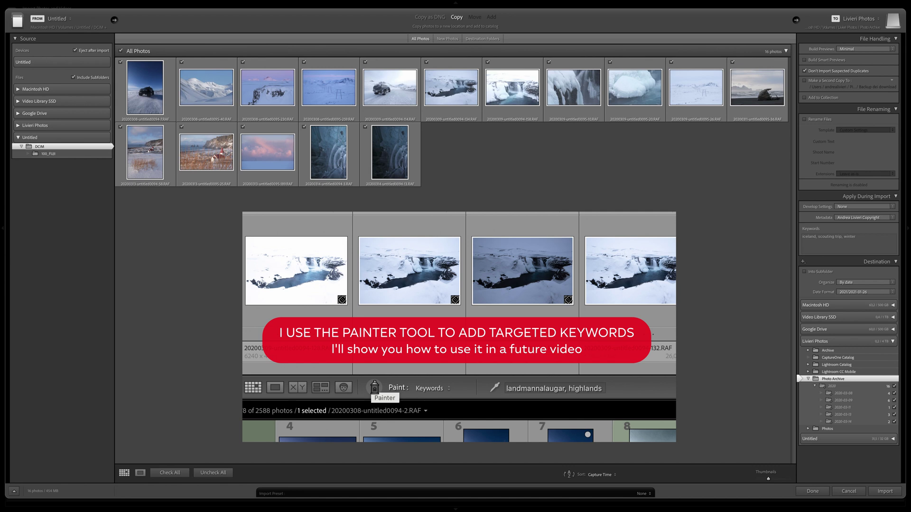
{"action": "left_click", "coordinate": [885, 493]}
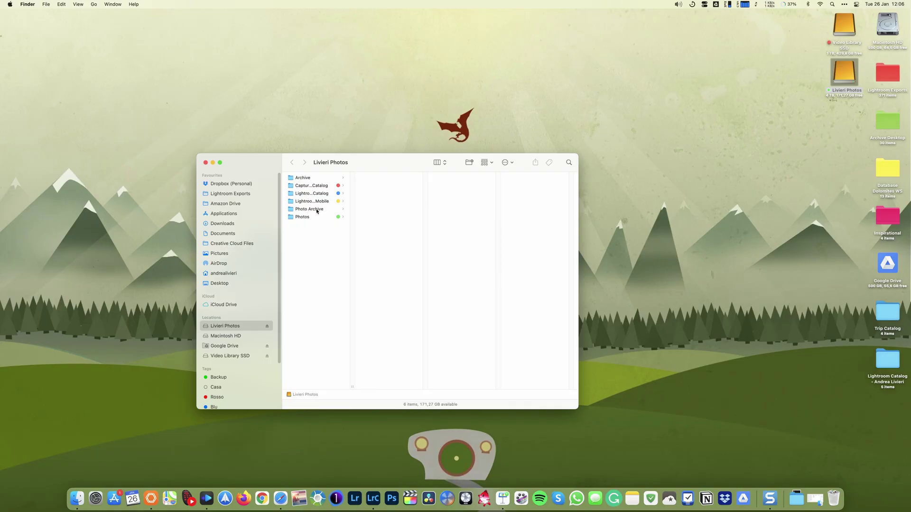
Browse Photo Archive > 2020 and check the RAF files in the 2020-03-08 through 2020-03-14 subfolders
{"action": "left_click", "coordinate": [317, 210]}
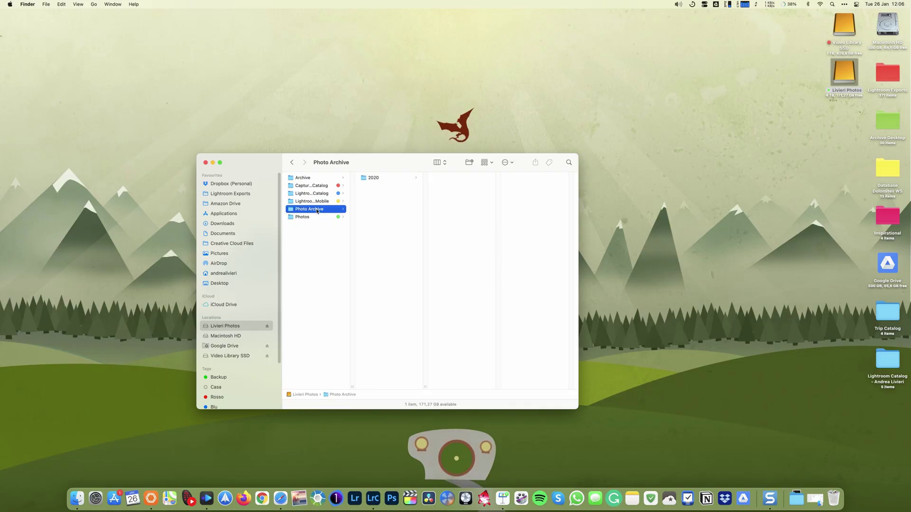
{"action": "left_click", "coordinate": [382, 178]}
{"action": "left_click", "coordinate": [455, 178]}
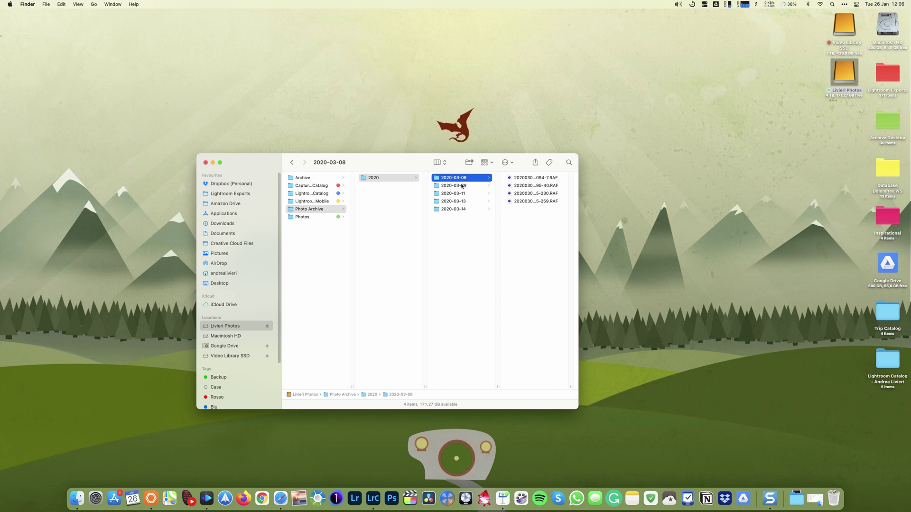
{"action": "left_click", "coordinate": [463, 186]}
{"action": "left_click", "coordinate": [463, 194]}
{"action": "left_click", "coordinate": [462, 202]}
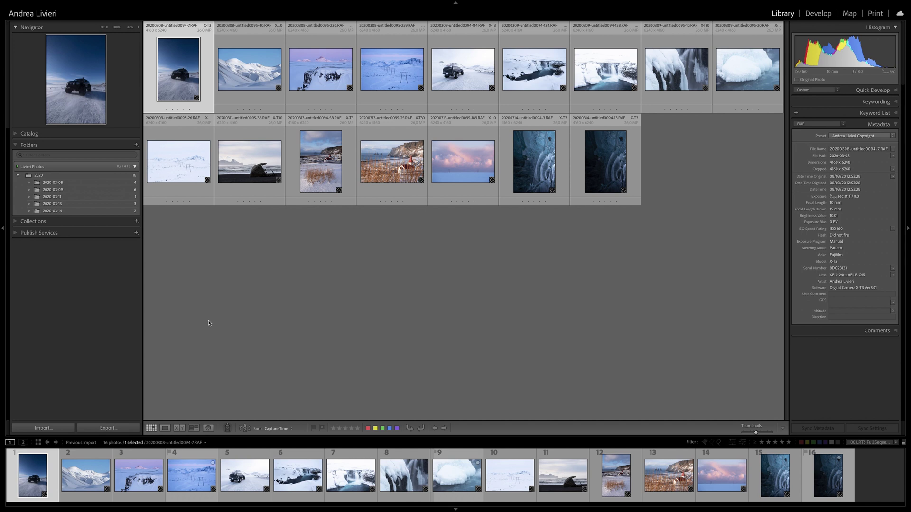
Open the Import window from the Library to start a new import
{"action": "left_click", "coordinate": [45, 428]}
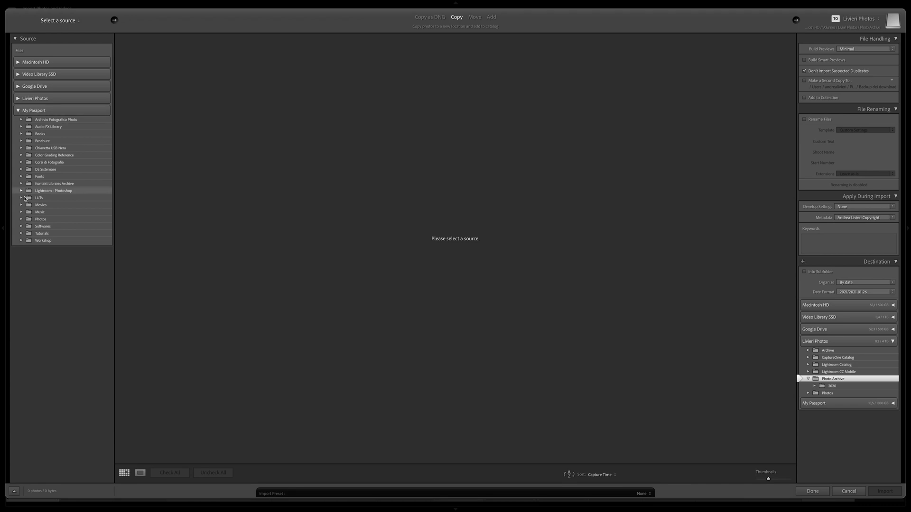
Set the My Passport drive's Photos > Faroe Islands folder as the import source
{"action": "left_click", "coordinate": [21, 220]}
{"action": "left_click", "coordinate": [47, 226]}
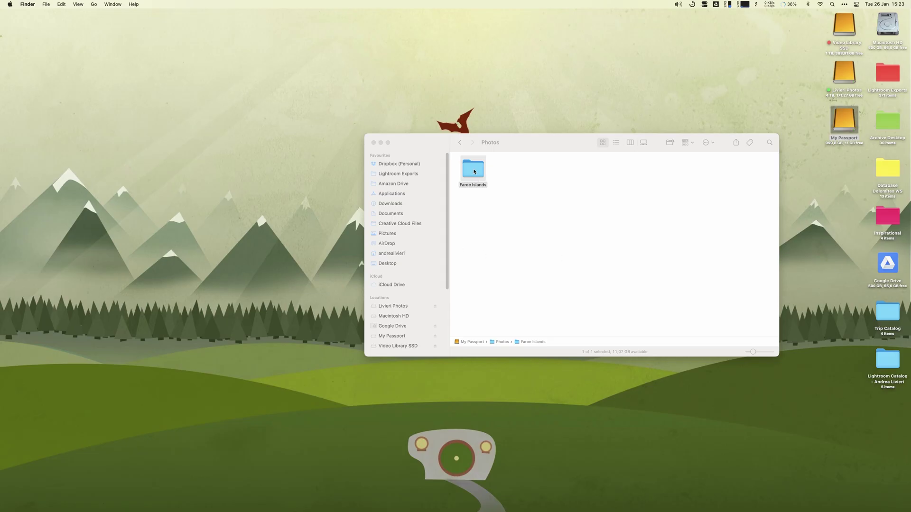
{"action": "left_click_drag", "start_coordinate": [474, 172], "coordinate": [374, 502]}
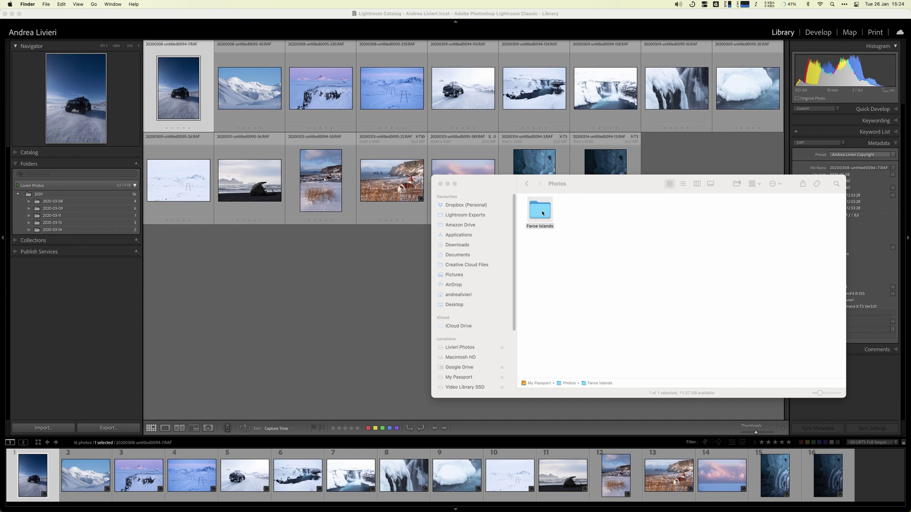
{"action": "left_click_drag", "start_coordinate": [543, 213], "coordinate": [300, 310]}
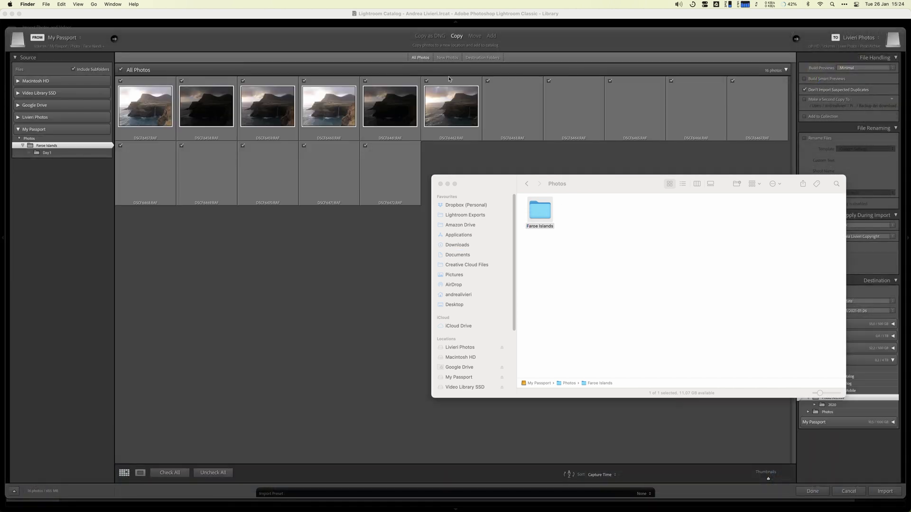
Switch the import mode to Move and import the 16 Faroe Islands photos into Photo Archive
{"action": "left_click", "coordinate": [474, 36]}
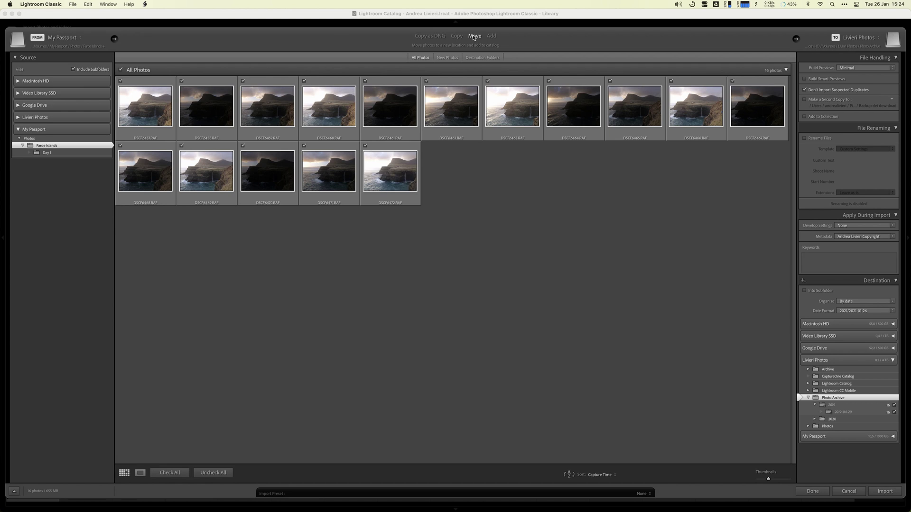
{"action": "left_click", "coordinate": [884, 492]}
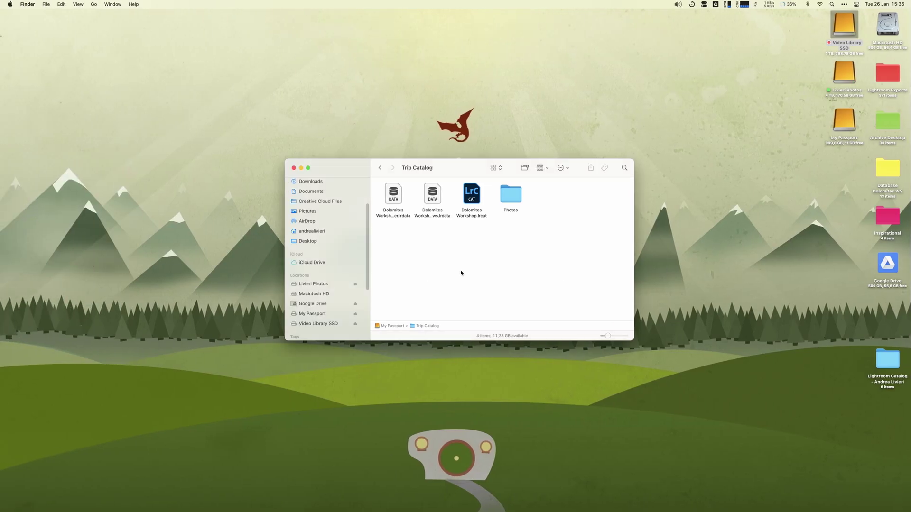
Select the Dolomites Workshop catalog files and Photos folder in Trip Catalog, then return to Lightroom
{"action": "left_click_drag", "start_coordinate": [466, 177], "coordinate": [462, 209]}
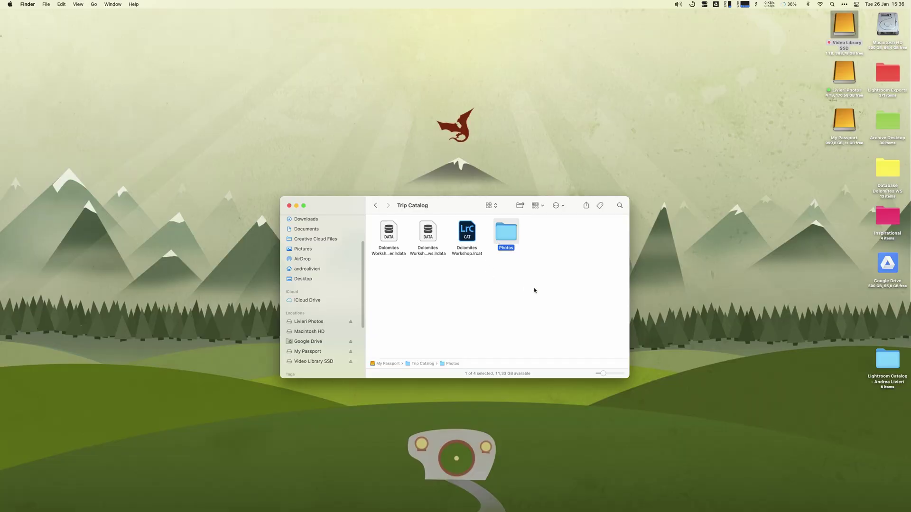
{"action": "left_click_drag", "start_coordinate": [545, 296], "coordinate": [394, 231]}
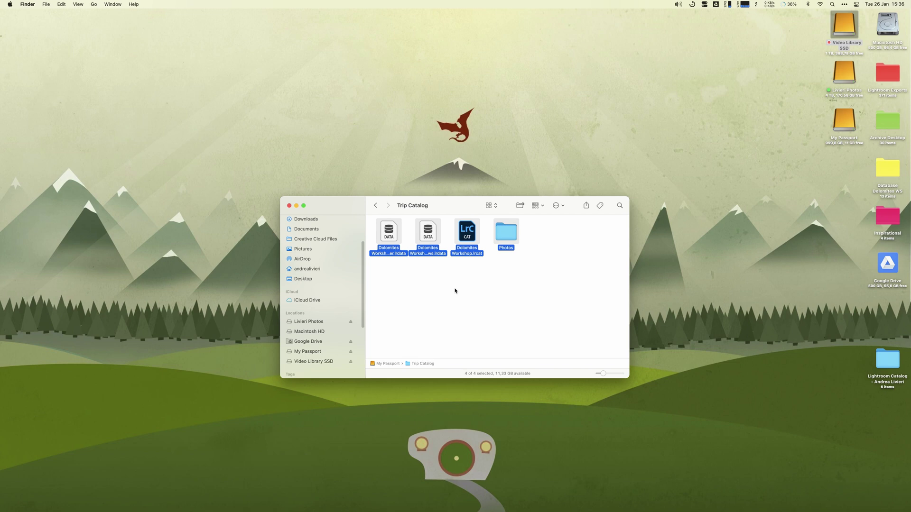
{"action": "key", "text": "ctrl+Right"}
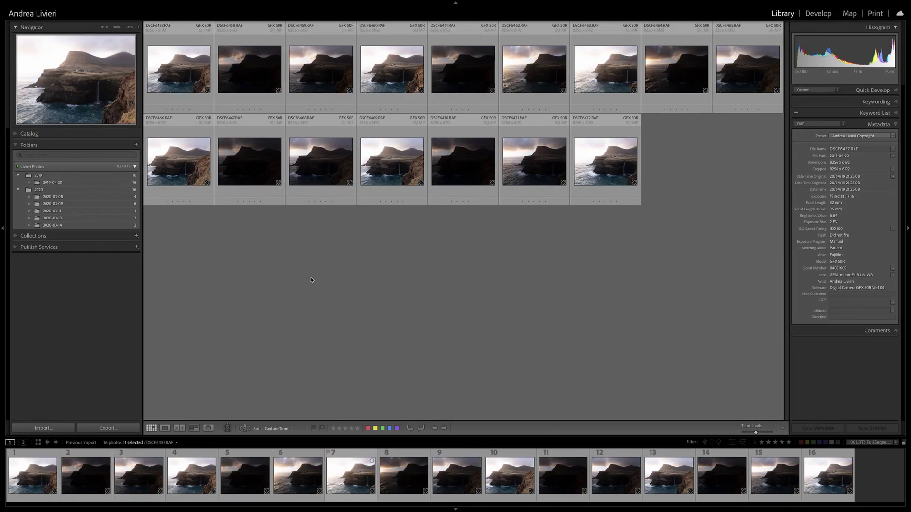
Import from another catalog, choosing Dolomites Workshop.lrcat in the Trip Catalog folder
{"action": "left_click", "coordinate": [72, 4]}
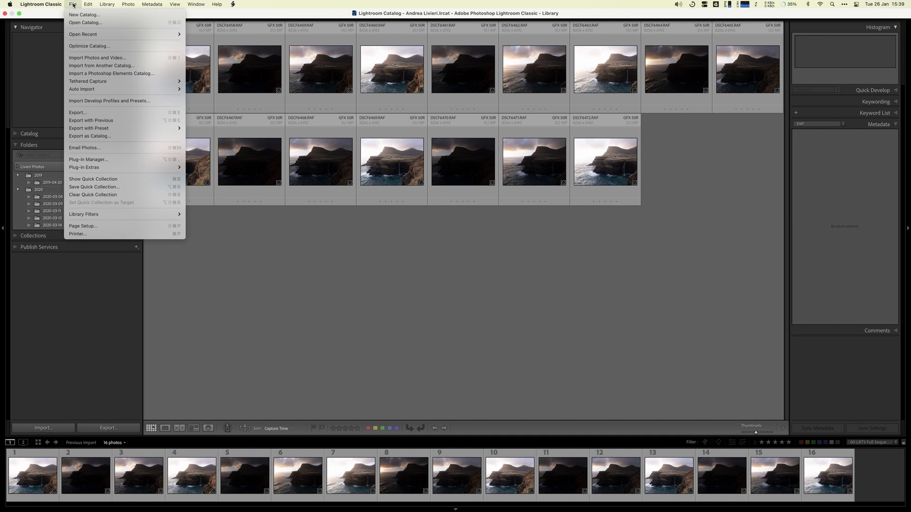
{"action": "left_click", "coordinate": [144, 67]}
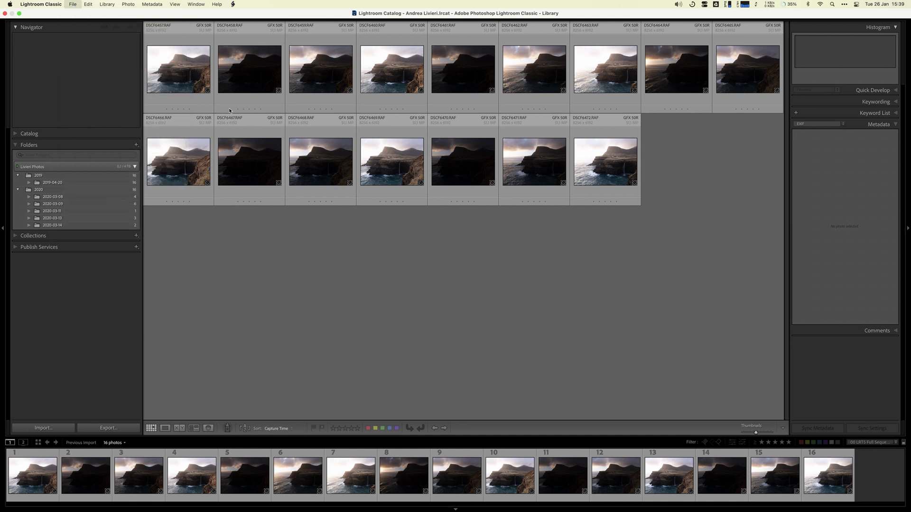
{"action": "left_click", "coordinate": [474, 151]}
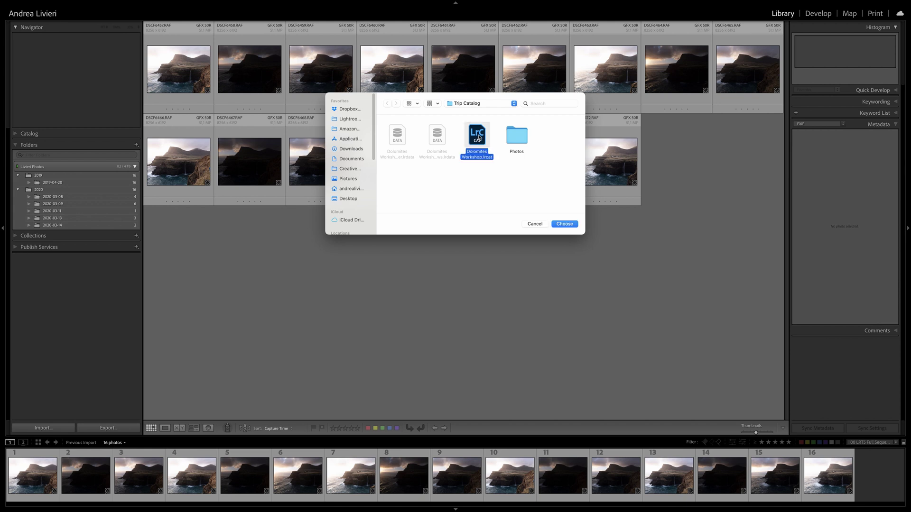
{"action": "left_click", "coordinate": [473, 105]}
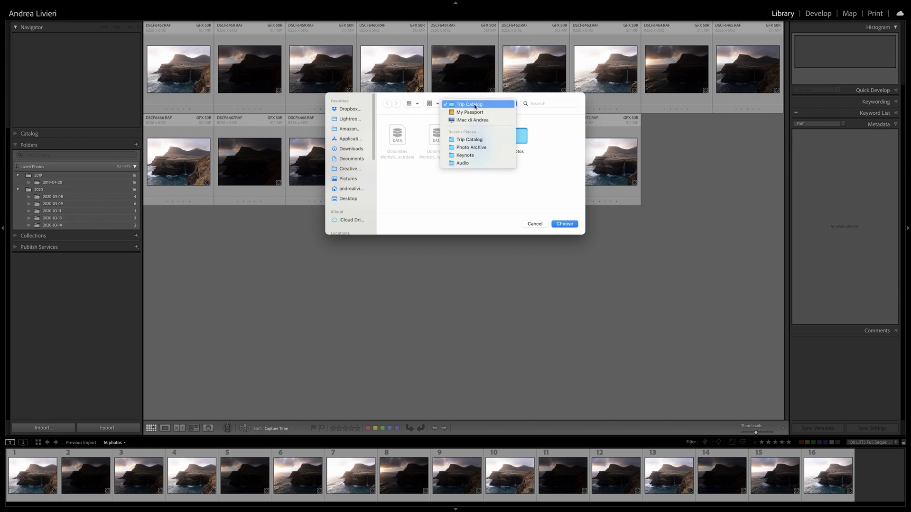
{"action": "left_click", "coordinate": [475, 106]}
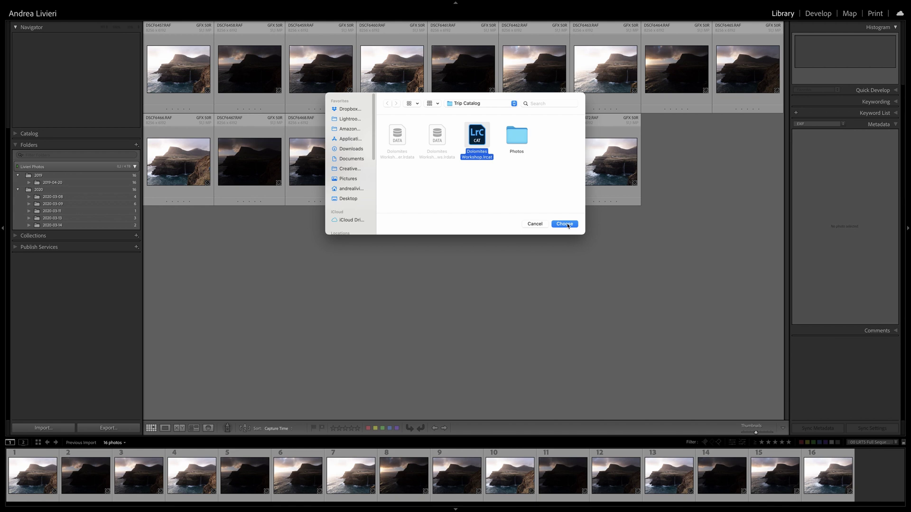
{"action": "left_click", "coordinate": [568, 225]}
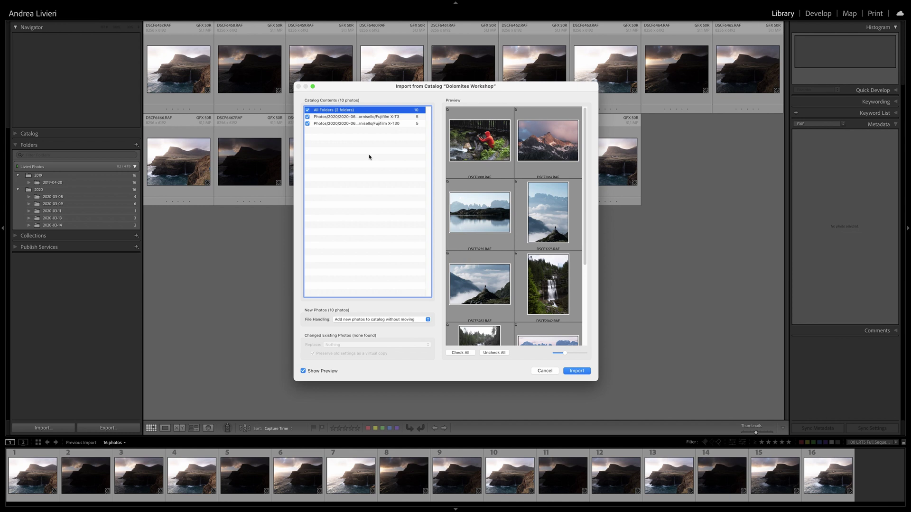
Toggle the X-T30 folder and DSCF2615 off and back on, keeping all 10 photos checked
{"action": "left_click", "coordinate": [307, 124]}
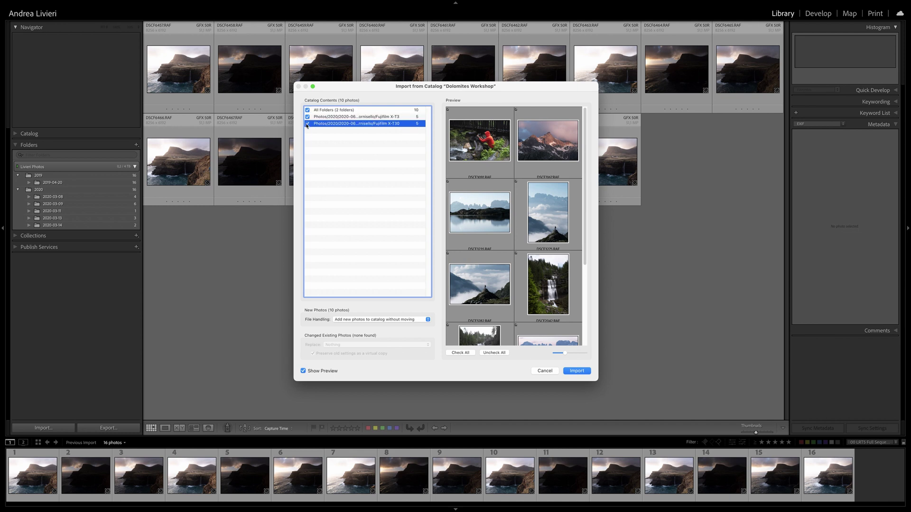
{"action": "left_click", "coordinate": [307, 124]}
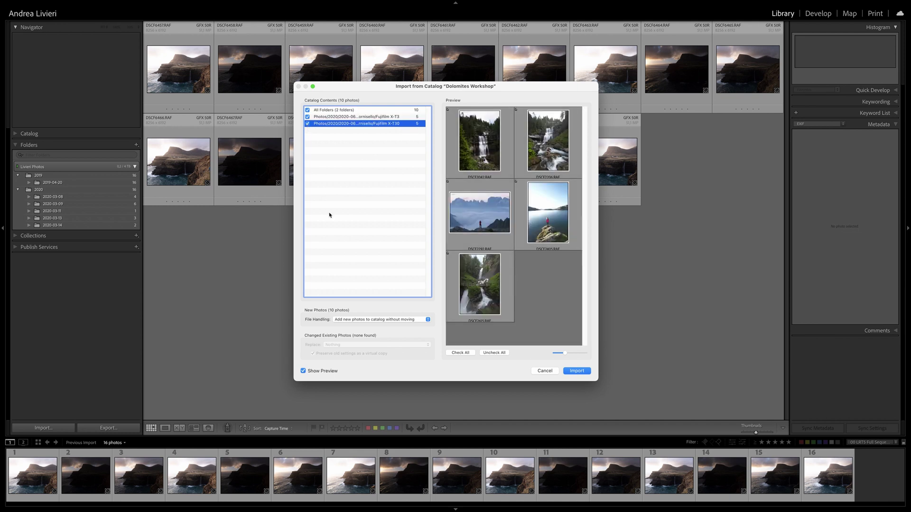
{"action": "left_click", "coordinate": [448, 254]}
{"action": "left_click", "coordinate": [448, 254]}
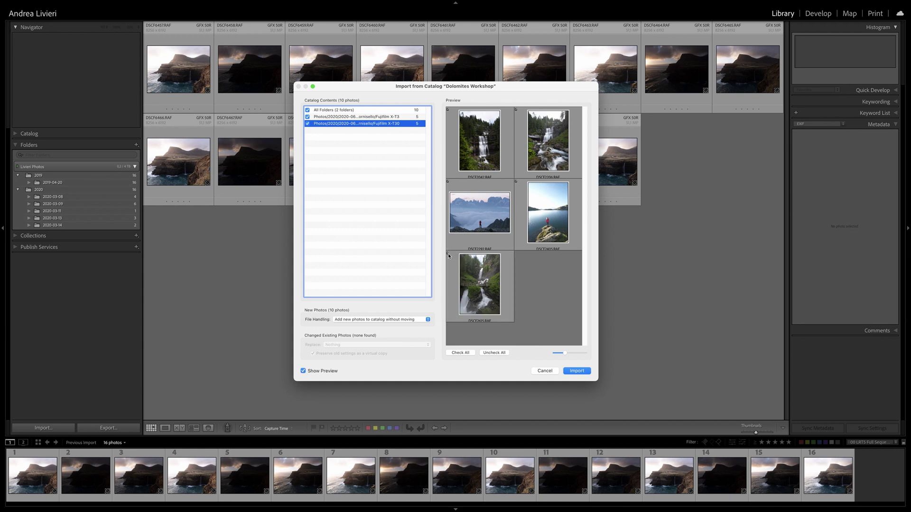
{"action": "left_click", "coordinate": [429, 320]}
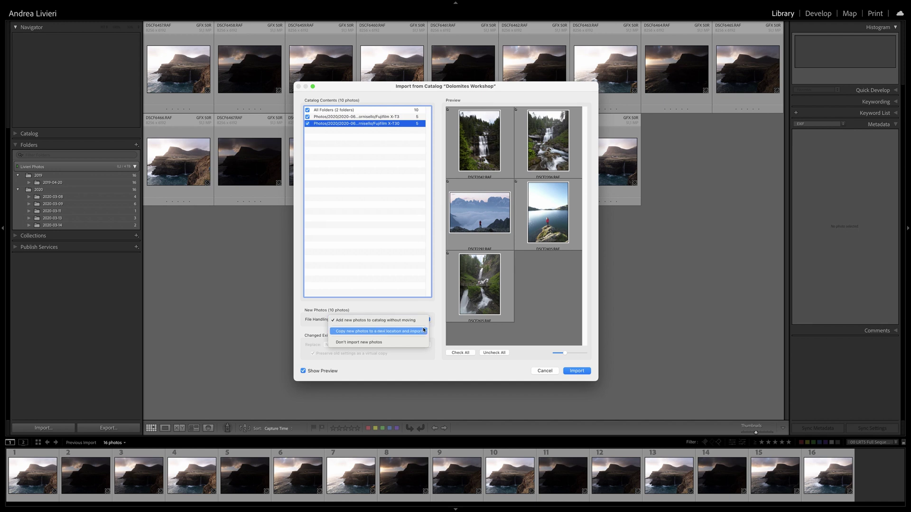
Set File Handling to copy new photos into the Photo Archive folder on the external drive
{"action": "left_click", "coordinate": [422, 332]}
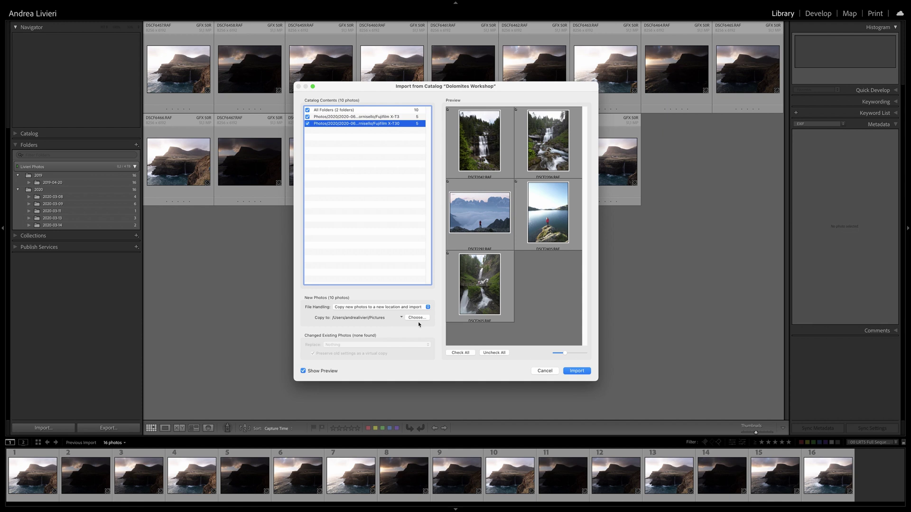
{"action": "left_click", "coordinate": [418, 319]}
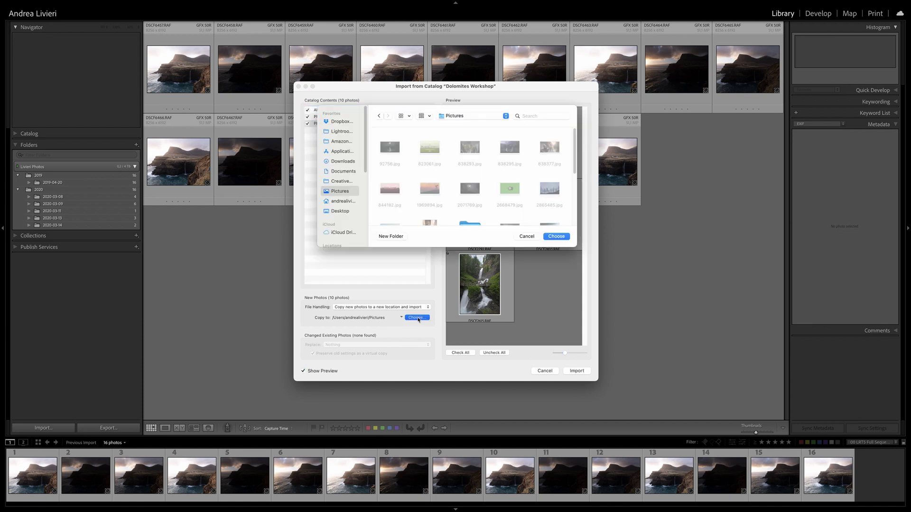
{"action": "scroll", "coordinate": [341, 200], "scroll_direction": "down", "scroll_amount": 3}
{"action": "left_click", "coordinate": [339, 216]}
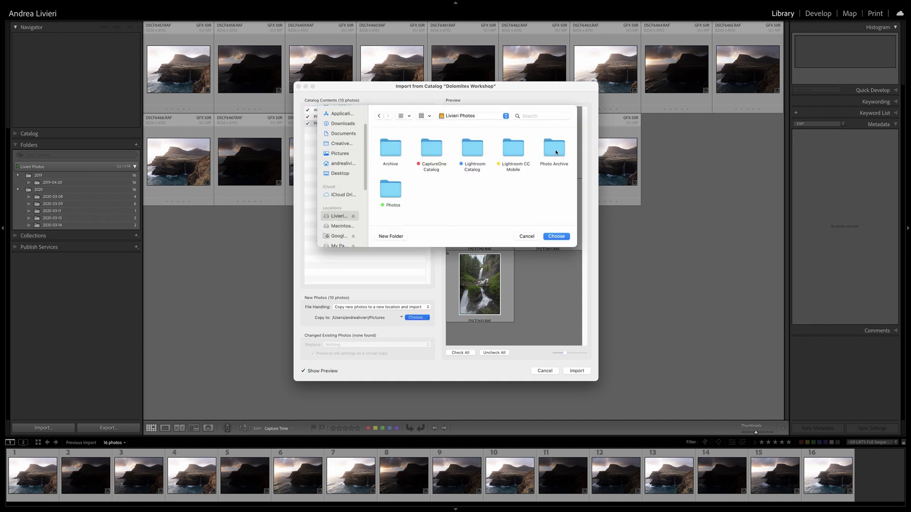
{"action": "left_click", "coordinate": [557, 236]}
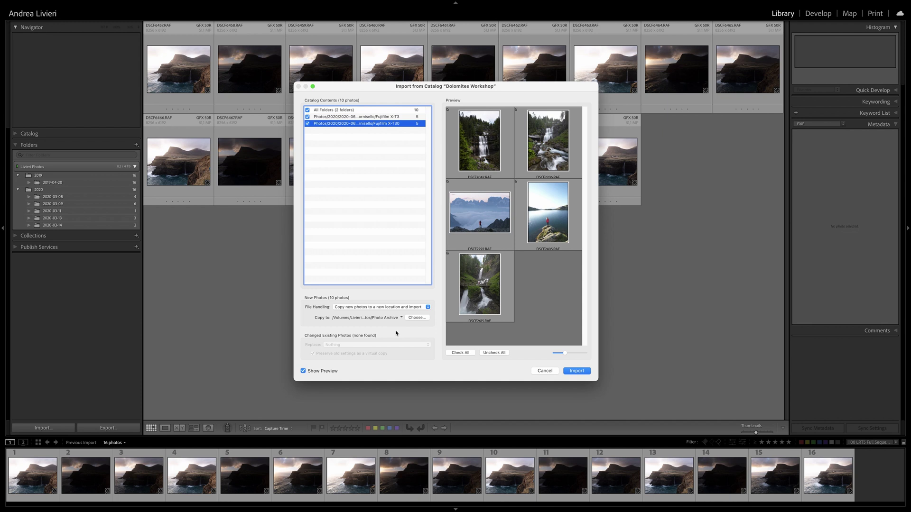
Cancel the Import from Catalog window without importing anything
{"action": "mouse_move", "coordinate": [377, 328]}
{"action": "left_mouse_down"}
{"action": "mouse_move", "coordinate": [297, 338]}
{"action": "mouse_move", "coordinate": [313, 363]}
{"action": "mouse_move", "coordinate": [418, 370]}
{"action": "mouse_move", "coordinate": [439, 344]}
{"action": "mouse_move", "coordinate": [365, 334]}
{"action": "left_mouse_up"}
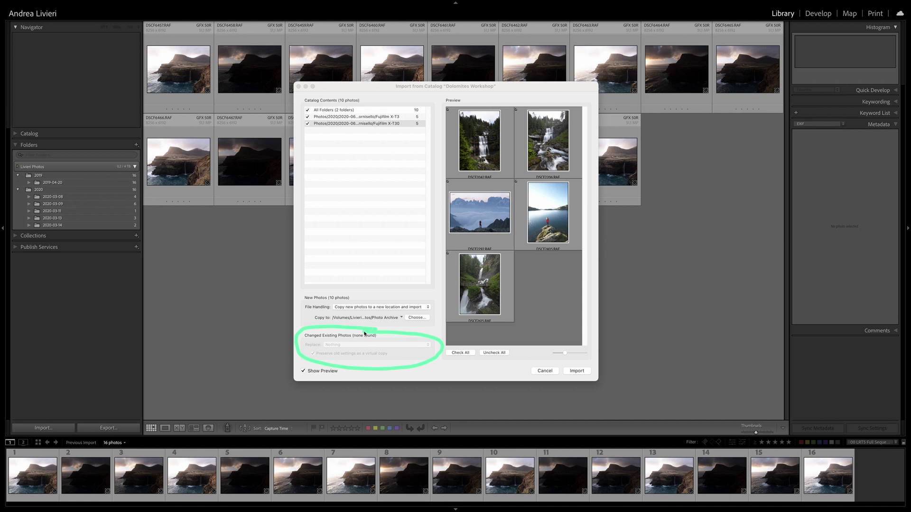
{"action": "key", "text": "Escape"}
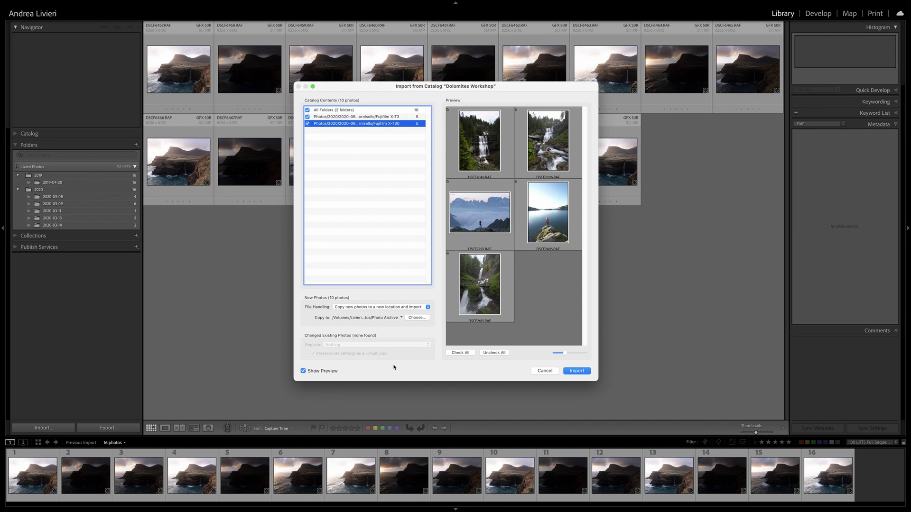
{"action": "left_click", "coordinate": [577, 371]}
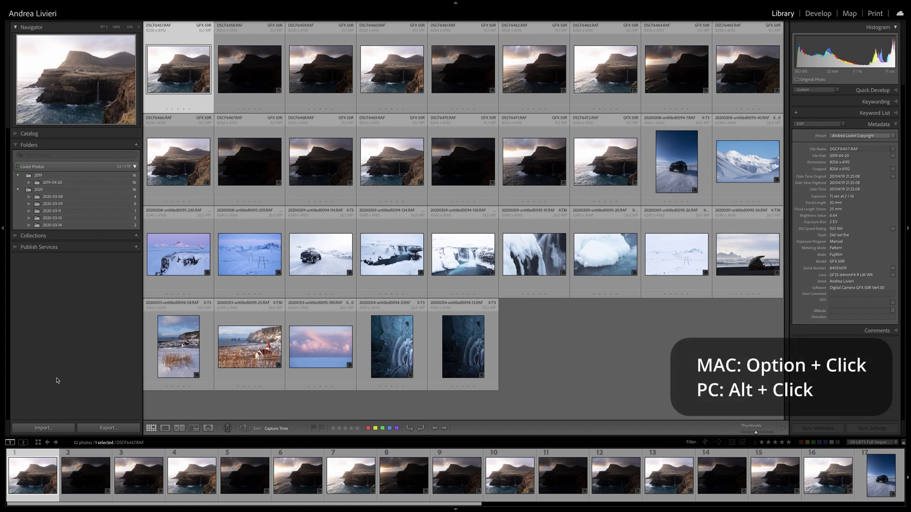
Start a catalog import with Alt and pick Dolomites Workshop.lrcat as the source
{"action": "key", "text": "alt"}
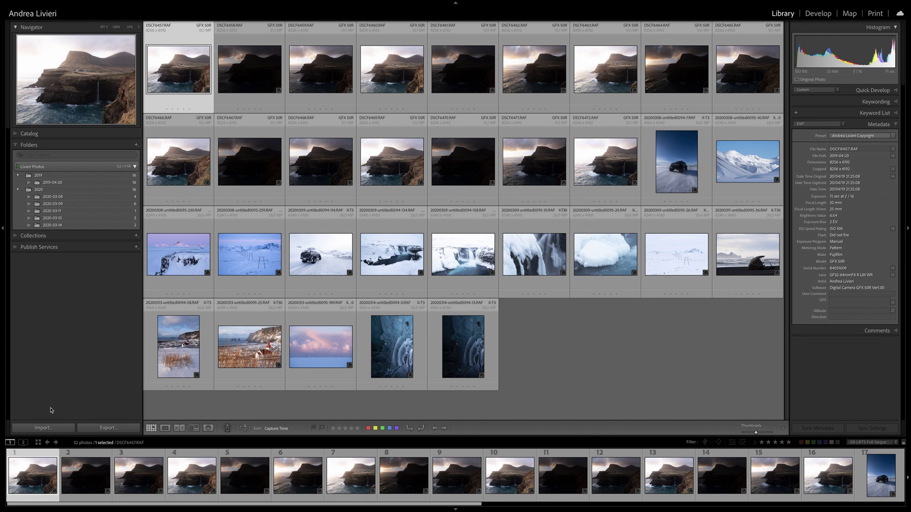
{"action": "key", "text": "alt"}
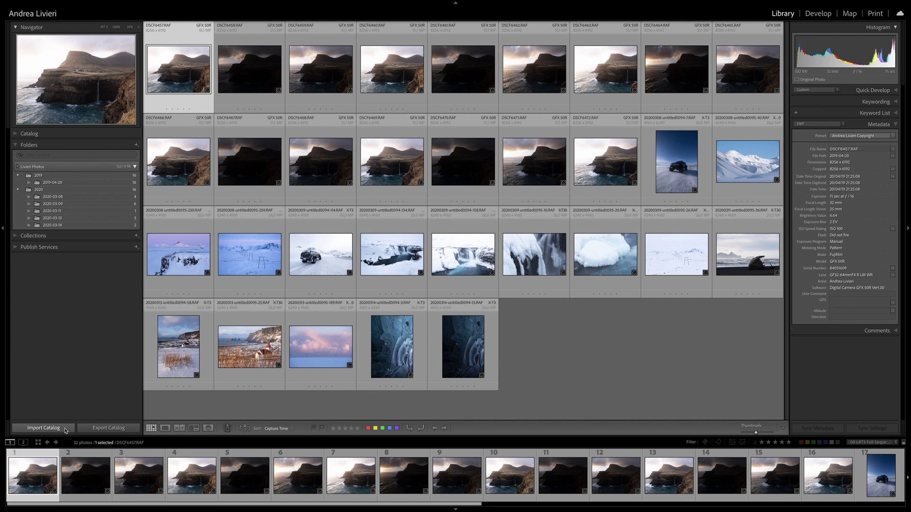
{"action": "left_click", "coordinate": [65, 430], "text": "alt"}
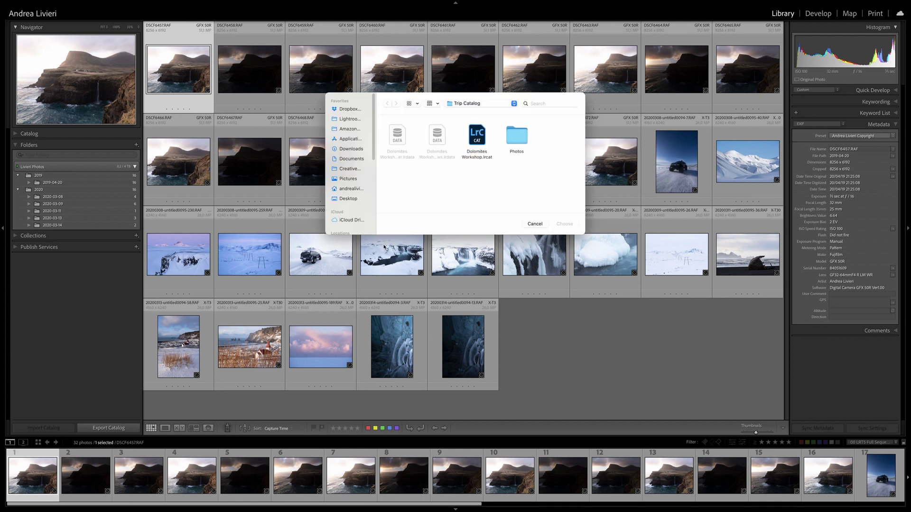
{"action": "left_click", "coordinate": [479, 138]}
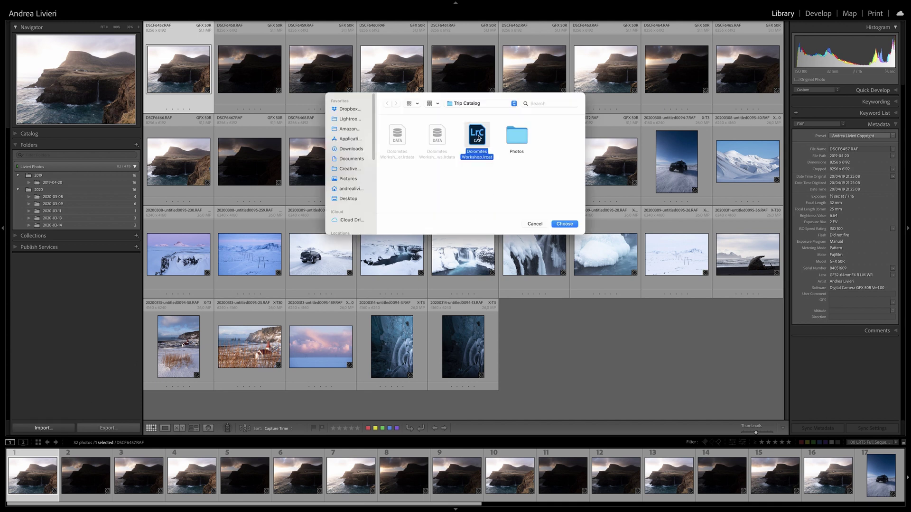
{"action": "left_click", "coordinate": [567, 226]}
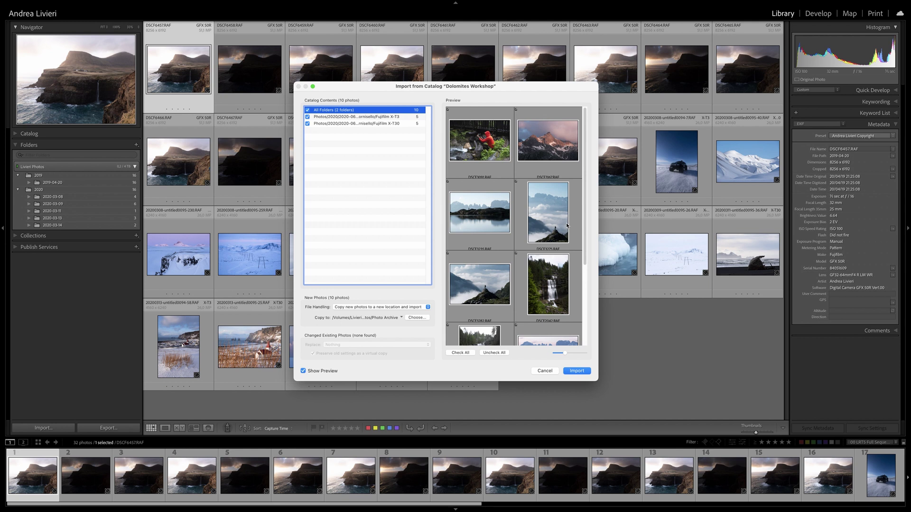
Set File Handling to copy into Photo Archive and import the 10 Dolomites photos
{"action": "left_click", "coordinate": [388, 307]}
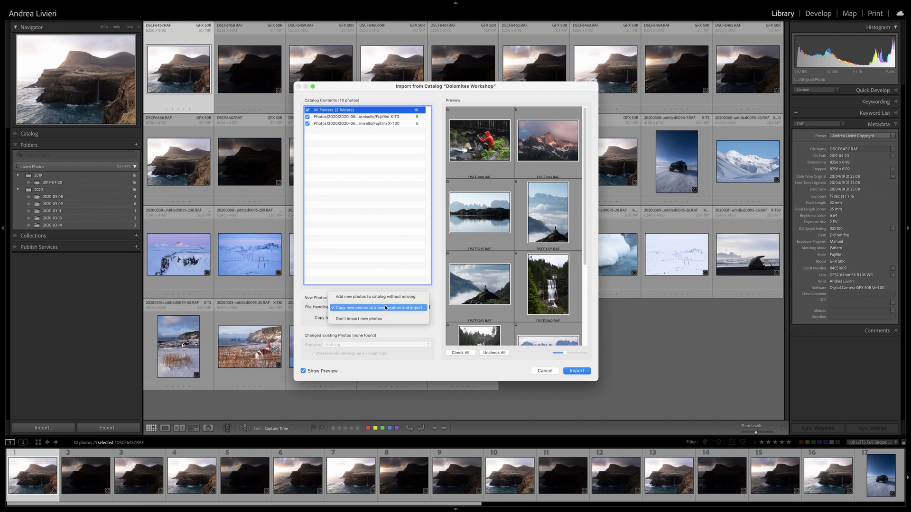
{"action": "left_click", "coordinate": [370, 297]}
{"action": "left_click", "coordinate": [375, 320]}
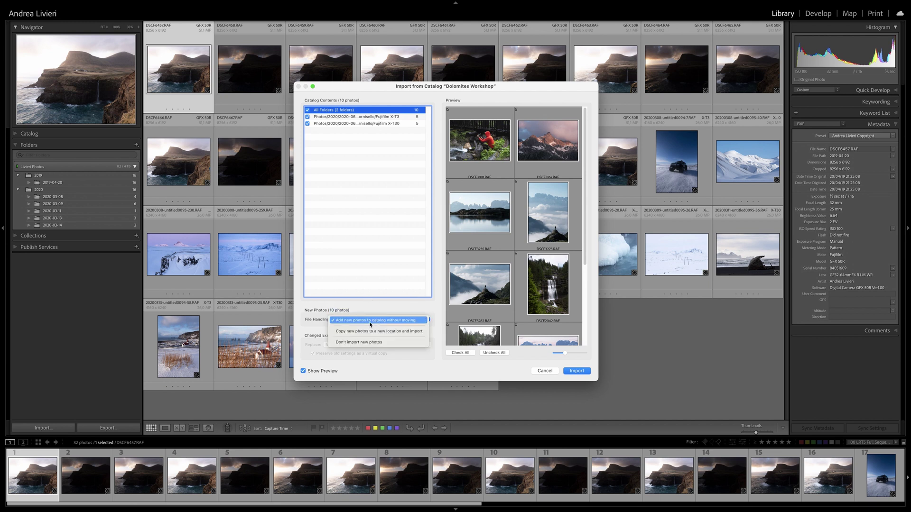
{"action": "left_click", "coordinate": [364, 332]}
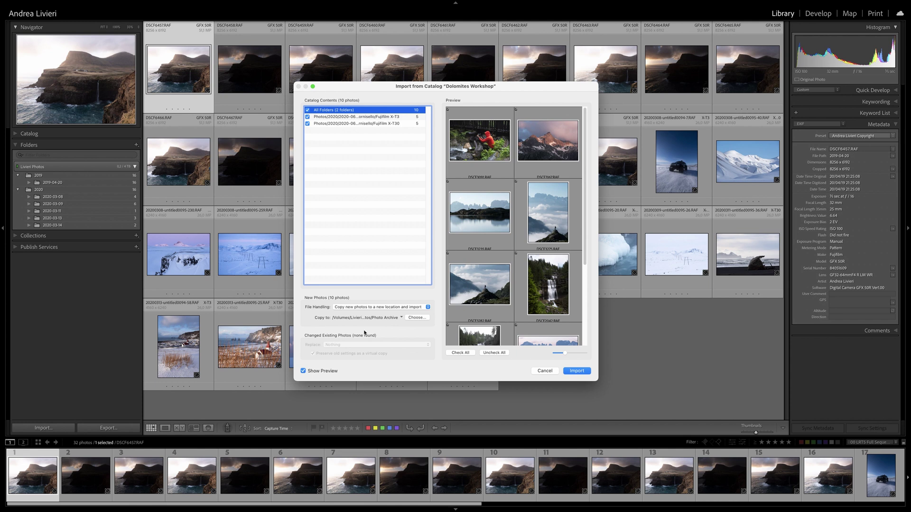
{"action": "left_click", "coordinate": [578, 371]}
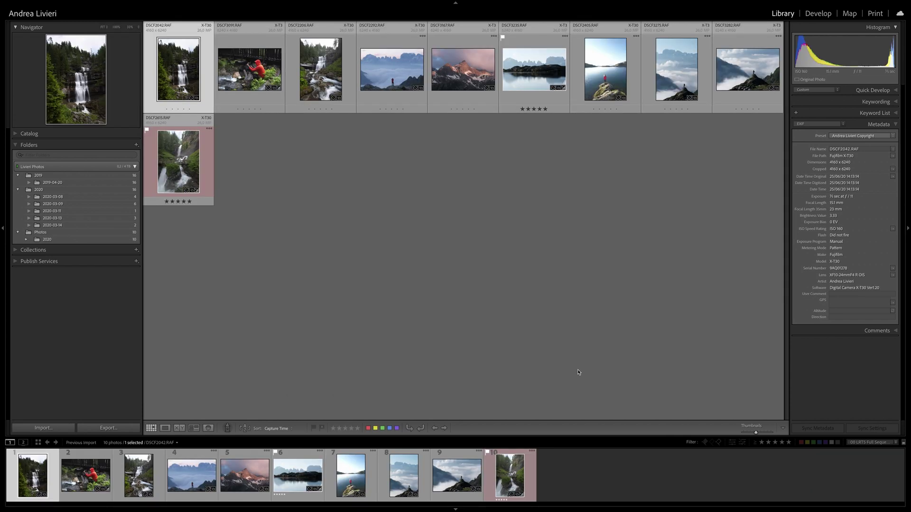